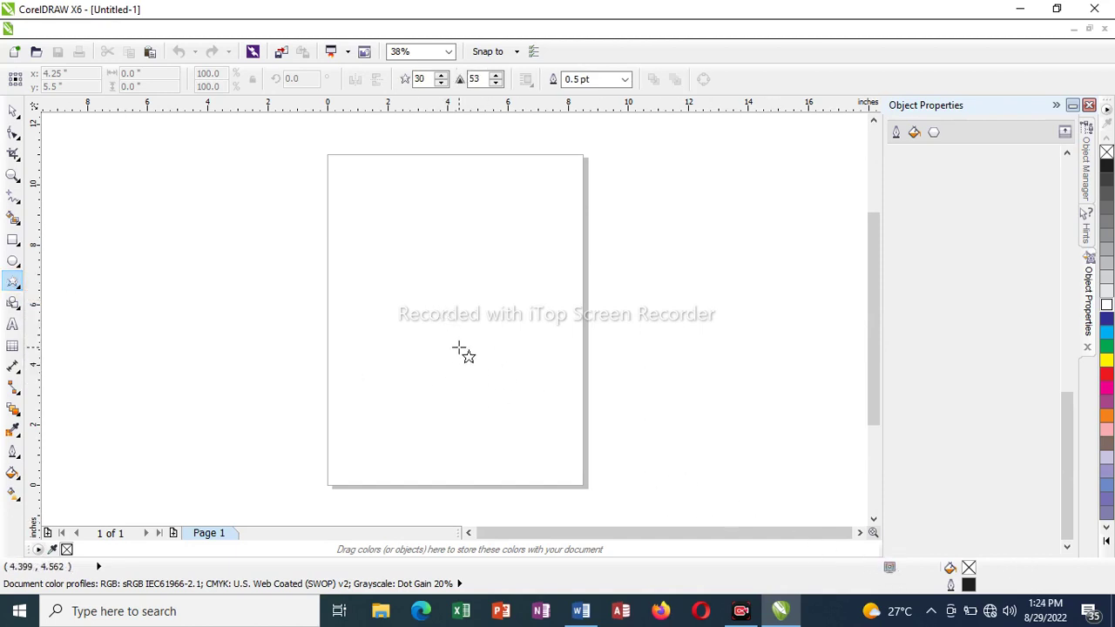
# Draw a 30-point star with sharpness 53, about 4.6 by 5.1 inches, and place it in the upper part of the page.
pyautogui.click(427, 79)
pyautogui.click(897, 584)
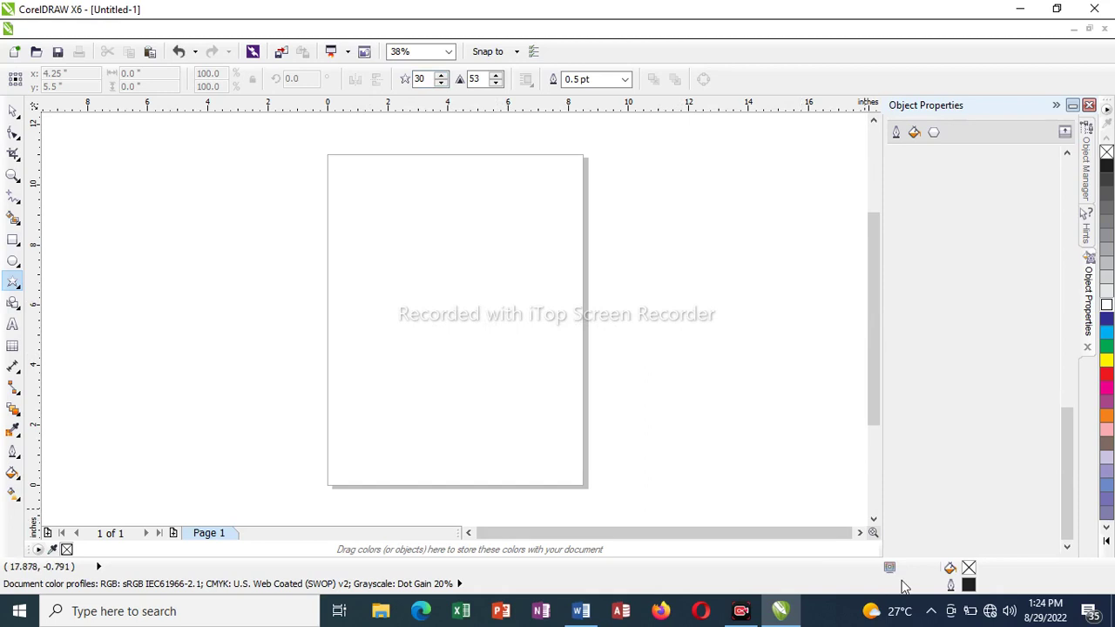
pyautogui.moveTo(411, 253); pyautogui.dragTo(553, 410)
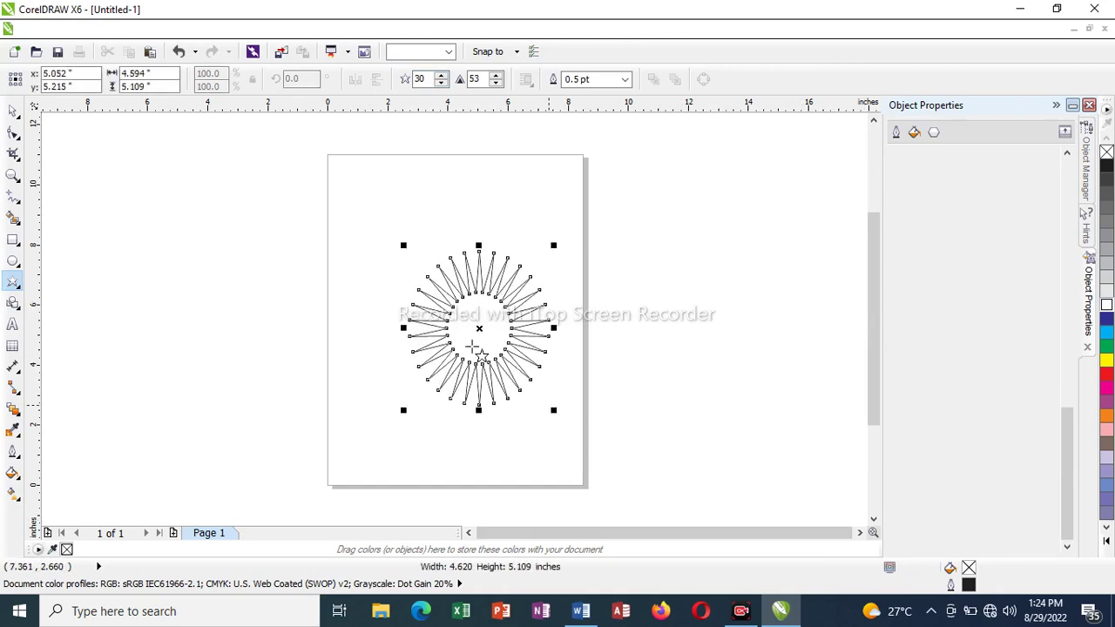
pyautogui.moveTo(477, 328); pyautogui.dragTo(441, 274)
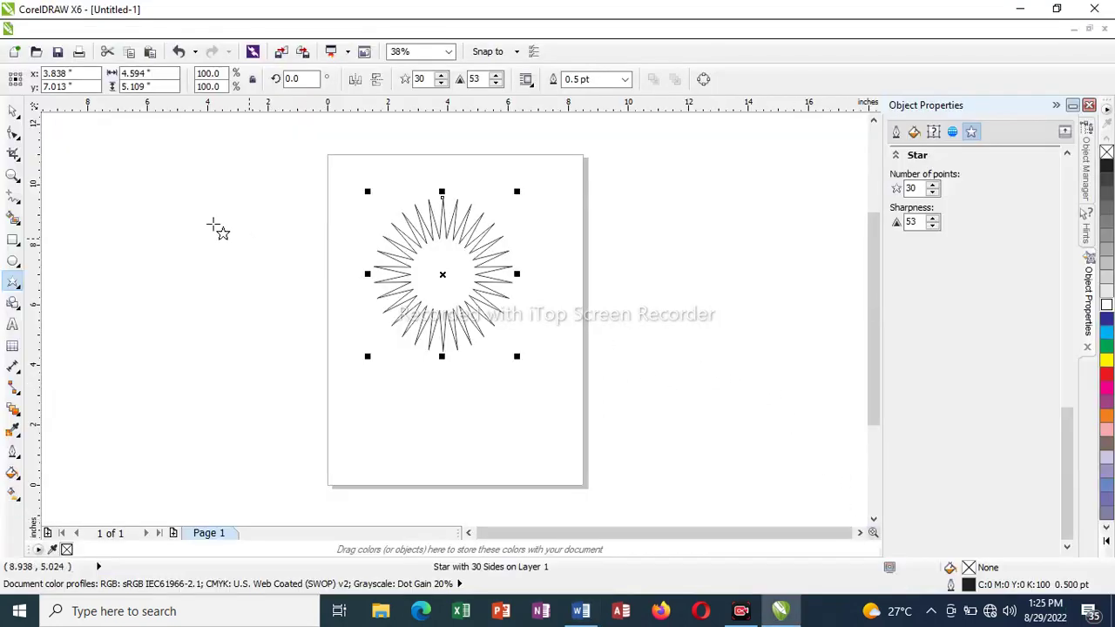
# Change the horizontal and vertical ruler units to centimeters.
pyautogui.click(13, 111)
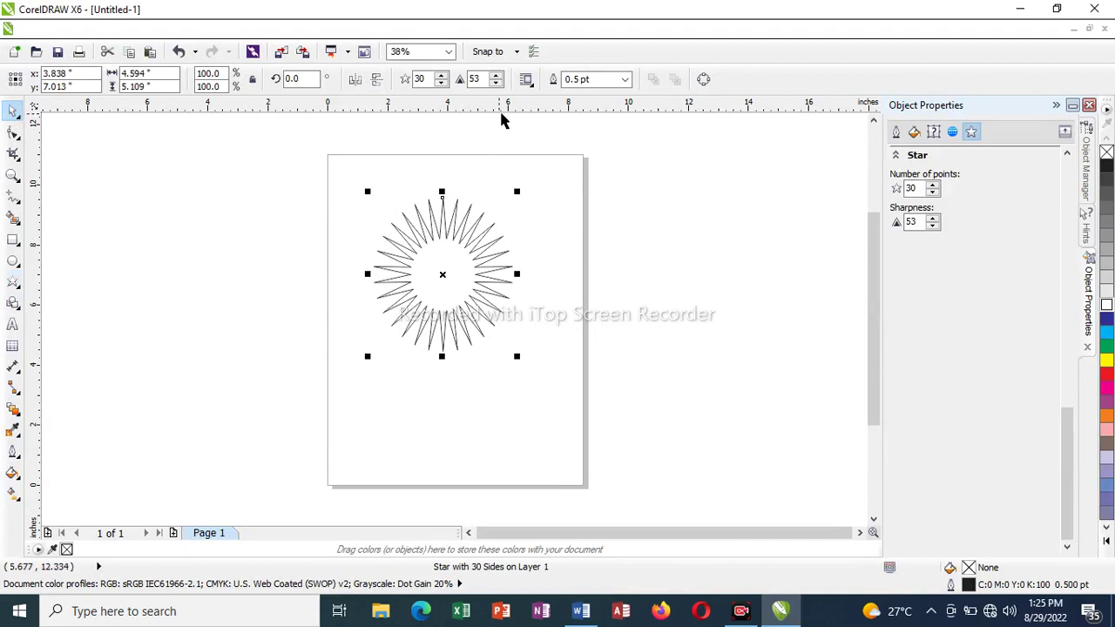
pyautogui.rightClick(530, 105)
pyautogui.click(572, 131)
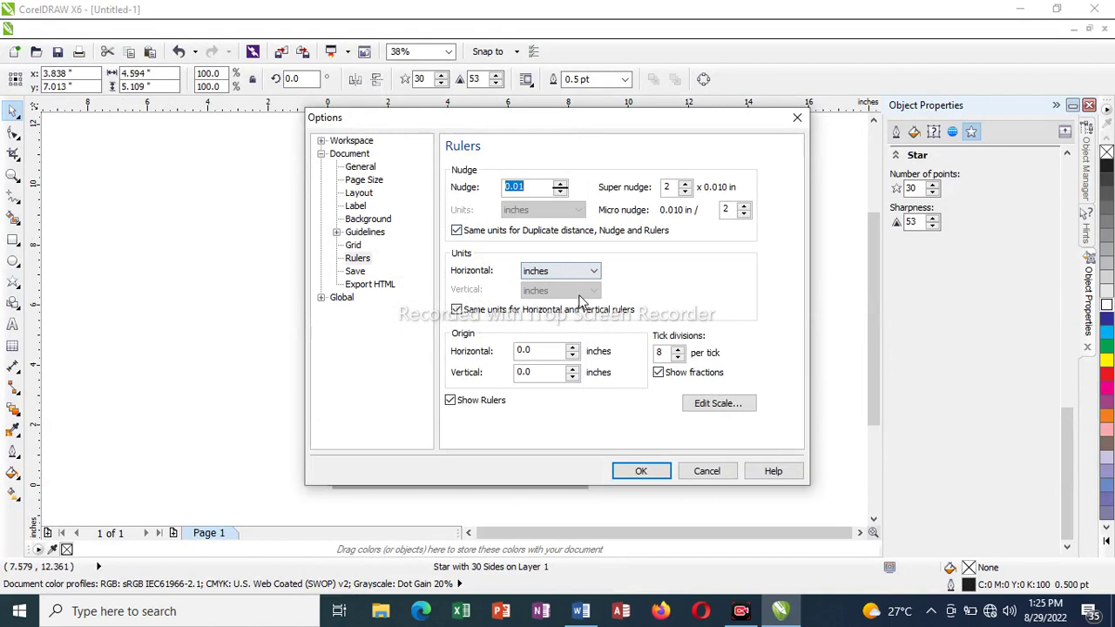
pyautogui.click(589, 277)
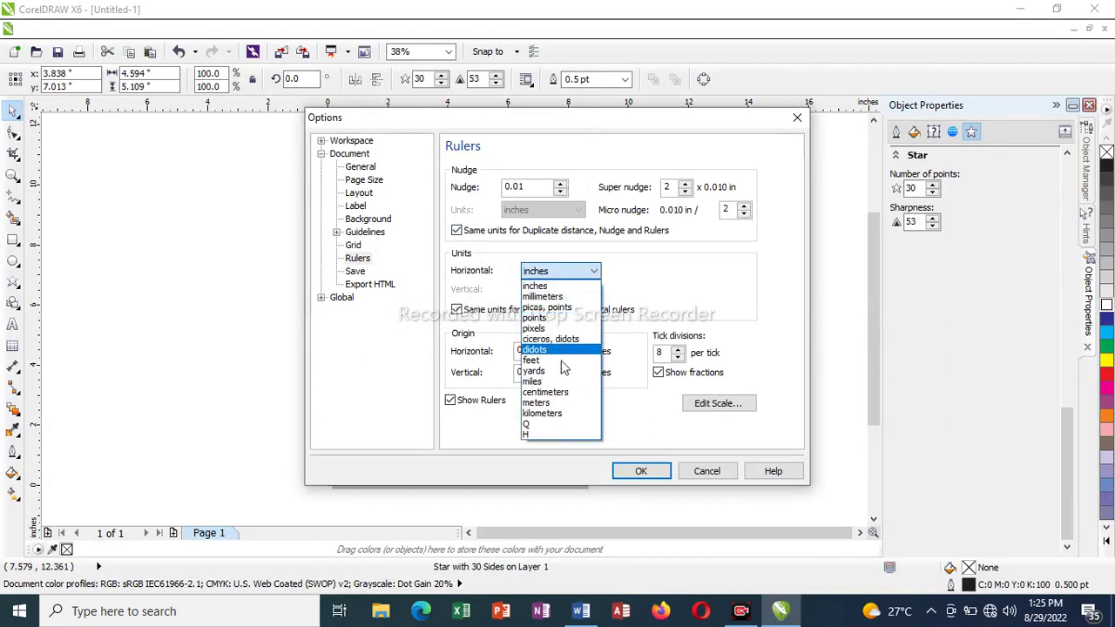
pyautogui.click(549, 393)
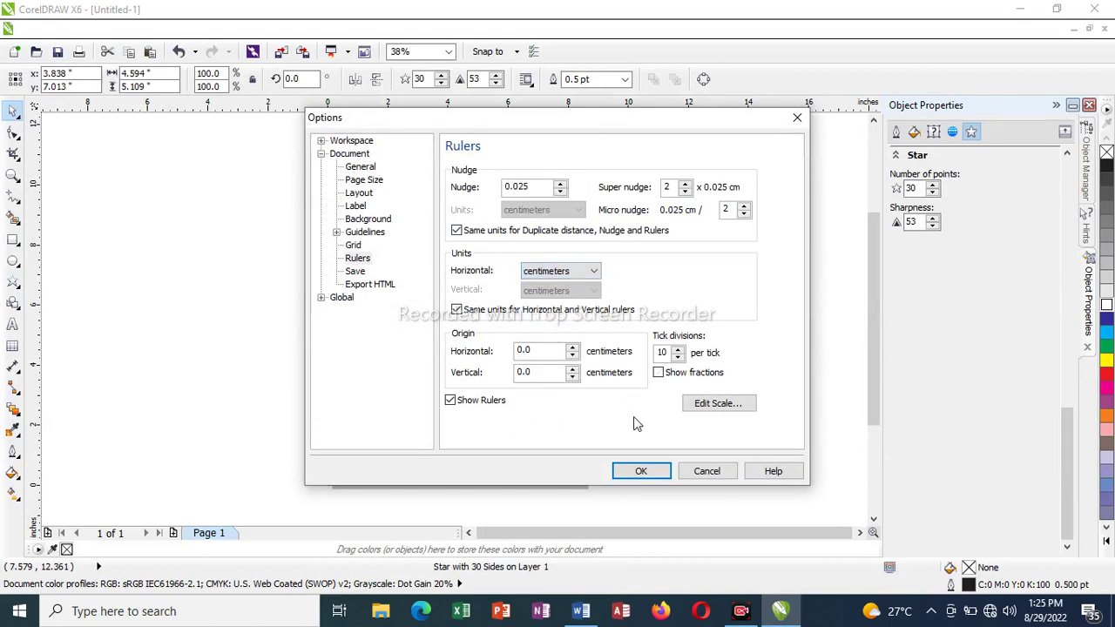
pyautogui.click(642, 472)
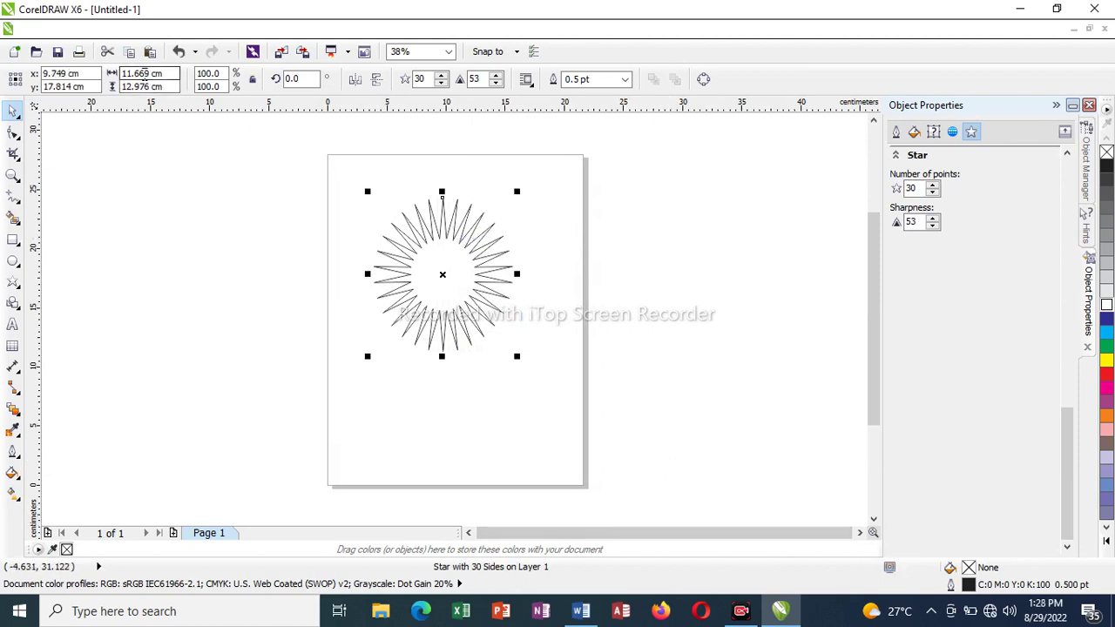
# Resize the star to 18 cm wide and 18 cm high and shift it to about x 11.2 cm, y 16.7 cm.
pyautogui.doubleClick(144, 75)
pyautogui.write('18')
pyautogui.press('Return')
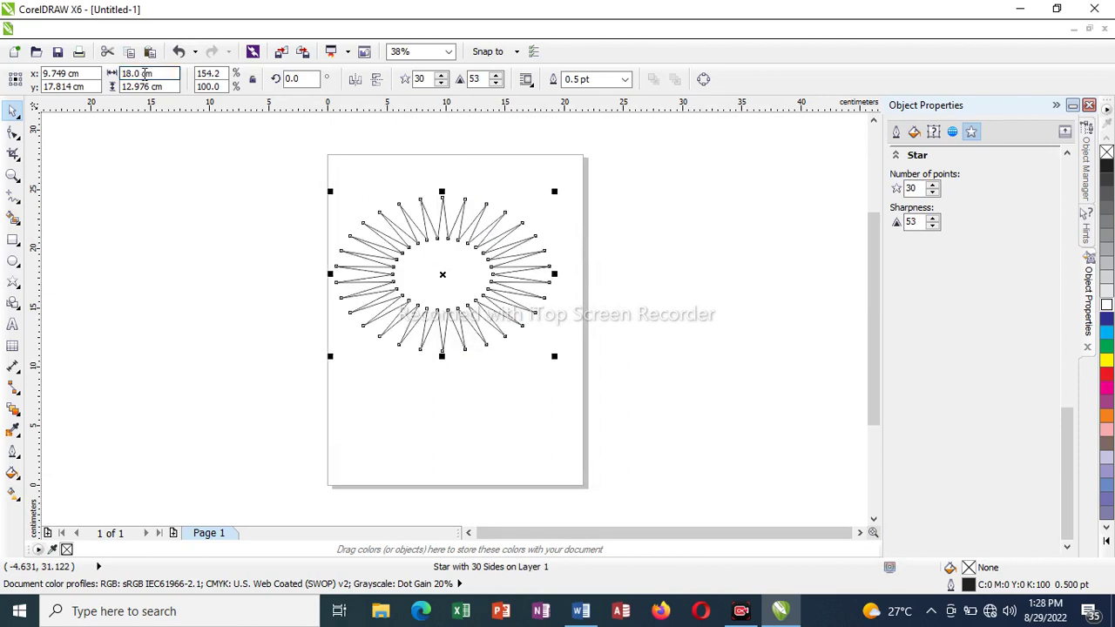
pyautogui.doubleClick(137, 86)
pyautogui.write('18cm')
pyautogui.press('Return')
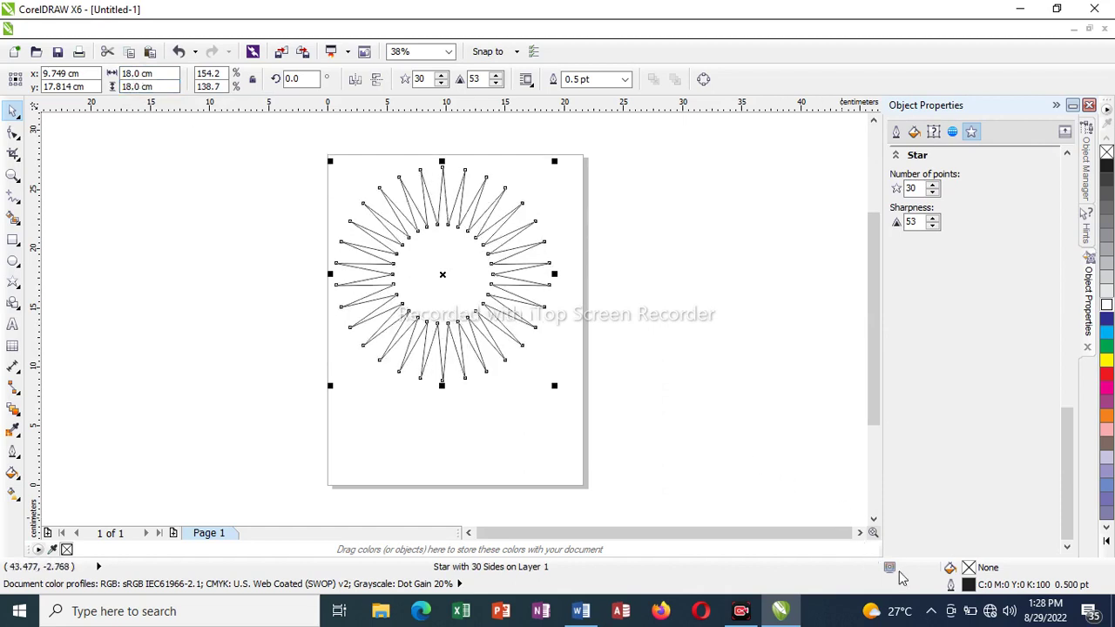
pyautogui.moveTo(445, 276); pyautogui.dragTo(460, 287)
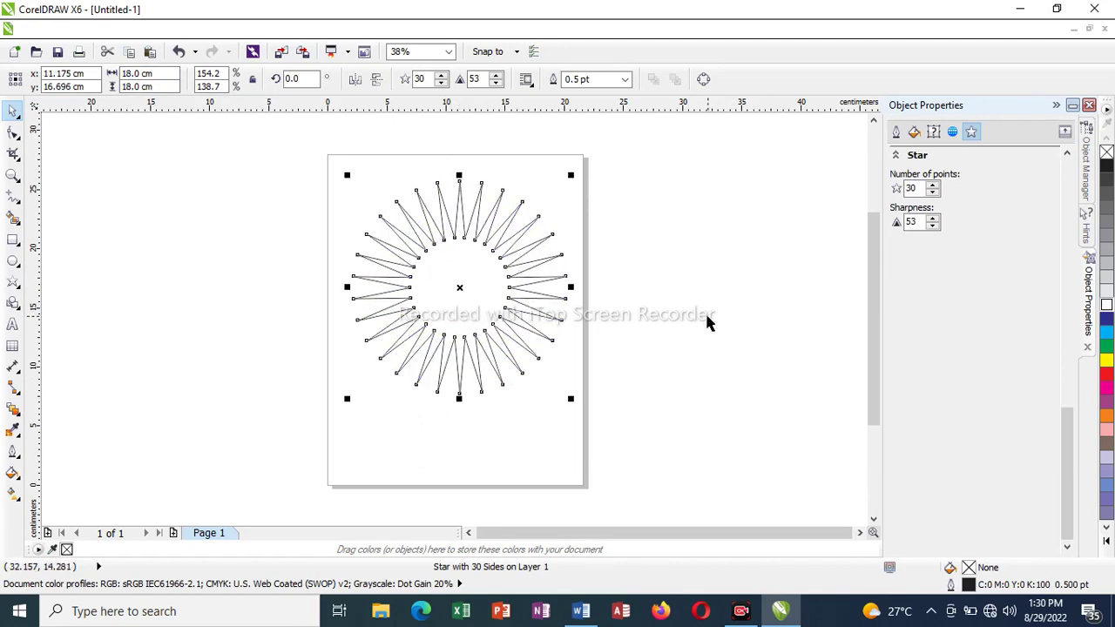
# Give the star a uniform gray CMYK fill with K set to 50.
pyautogui.click(916, 133)
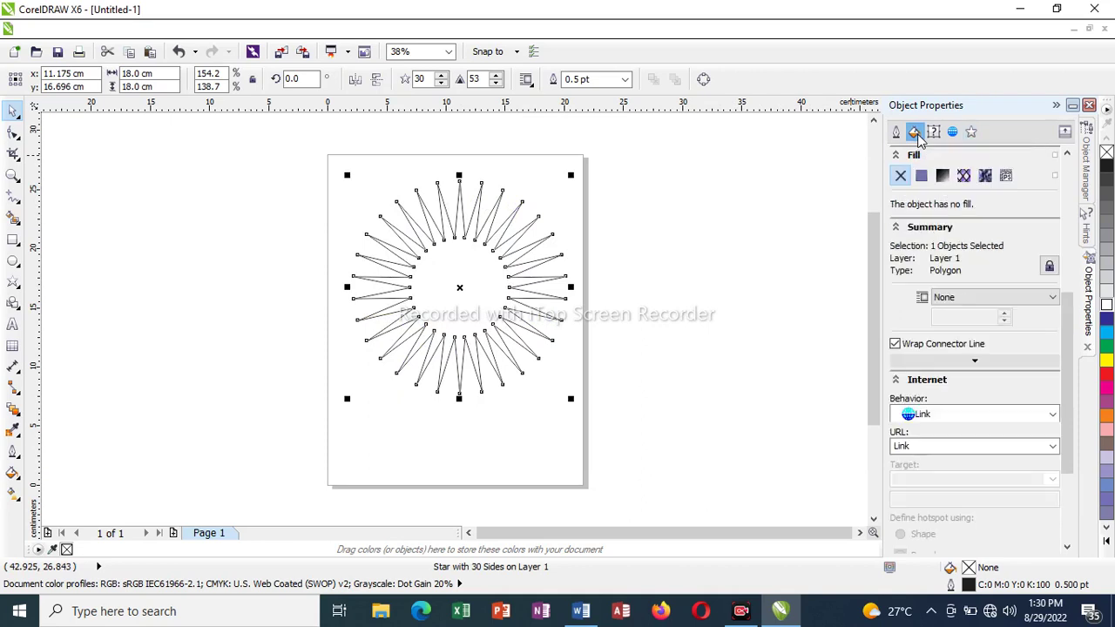
pyautogui.click(921, 177)
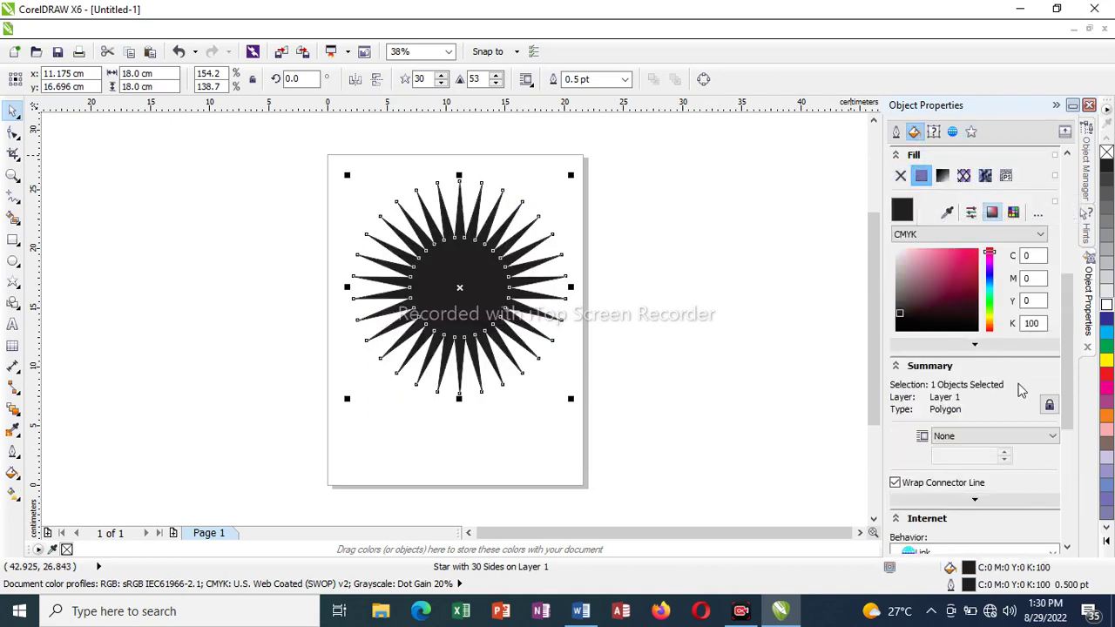
pyautogui.click(1034, 323)
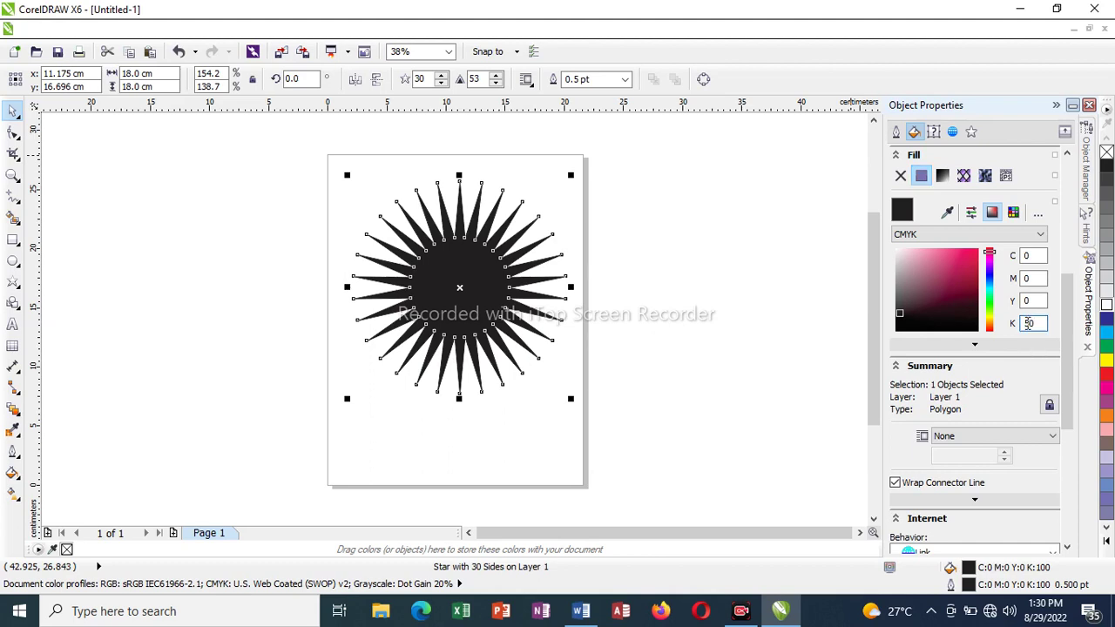
pyautogui.press('Return')
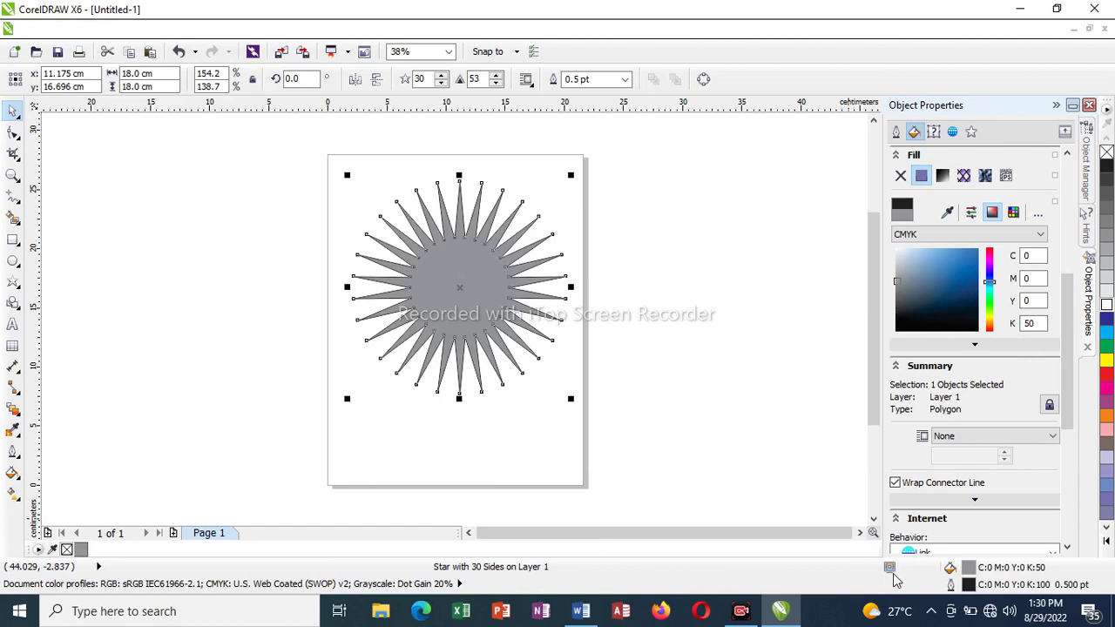
# Set the star's sharpness to 25 and deselect it.
pyautogui.doubleClick(483, 79)
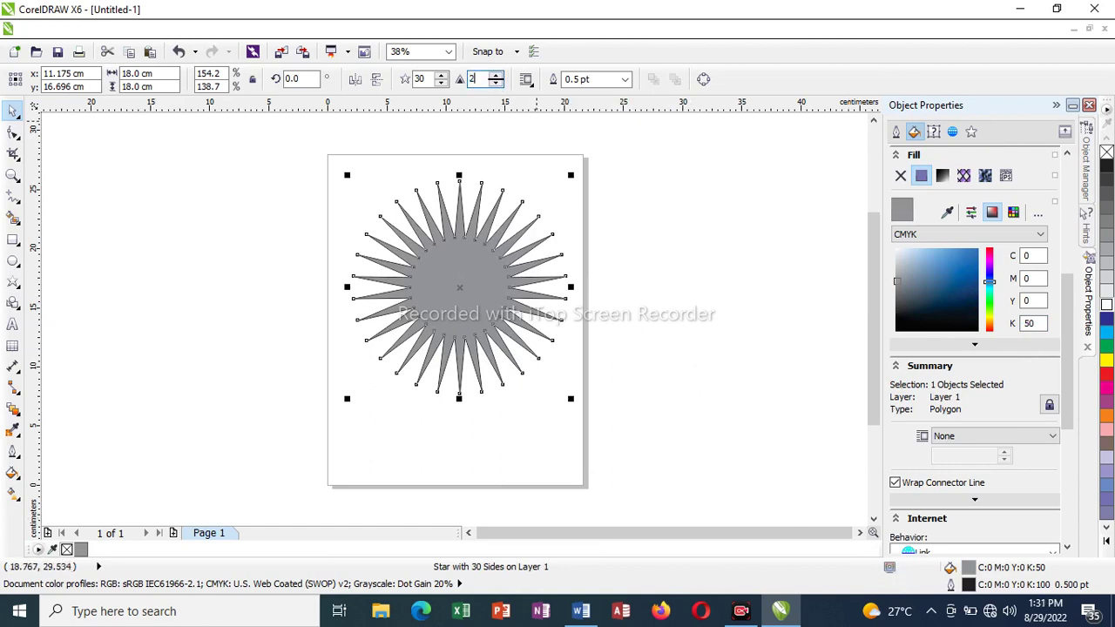
pyautogui.press('Return')
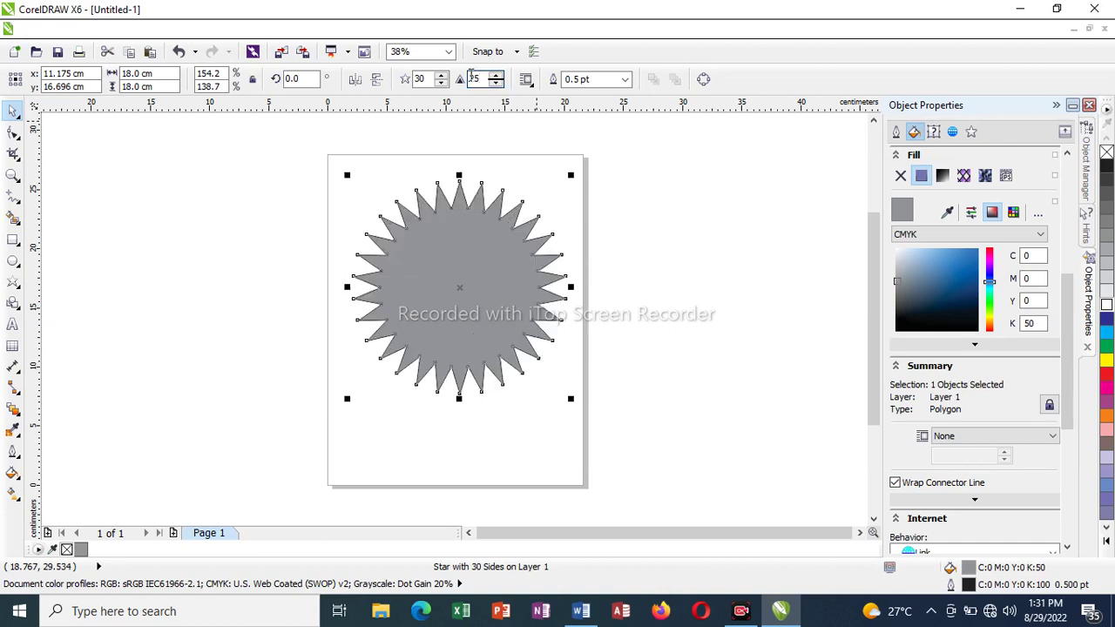
pyautogui.click(696, 301)
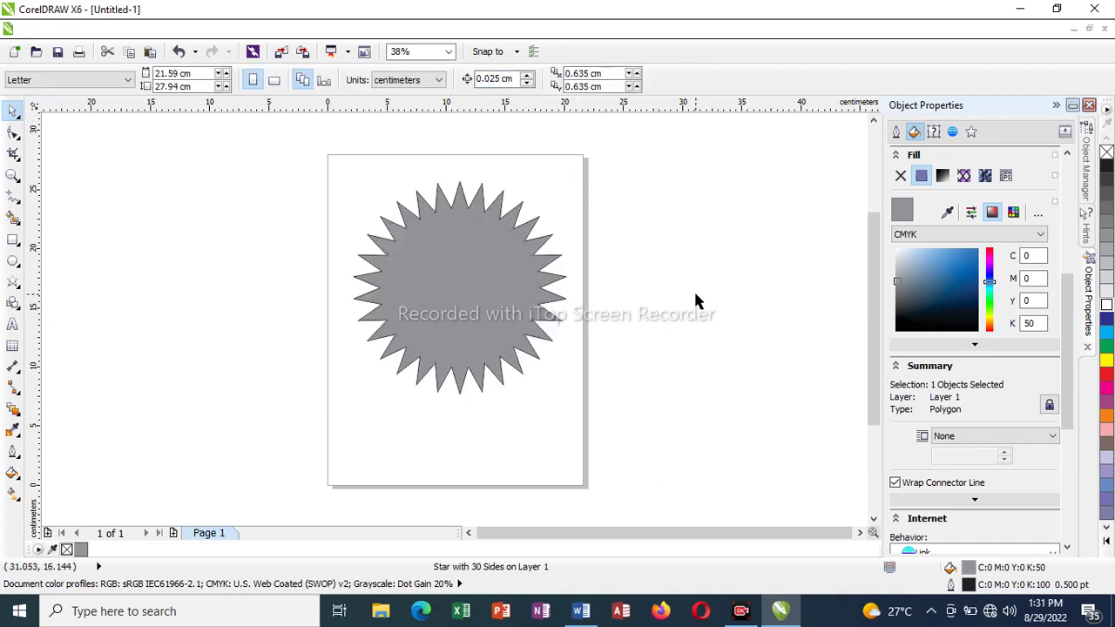
pyautogui.click(480, 299)
pyautogui.click(713, 338)
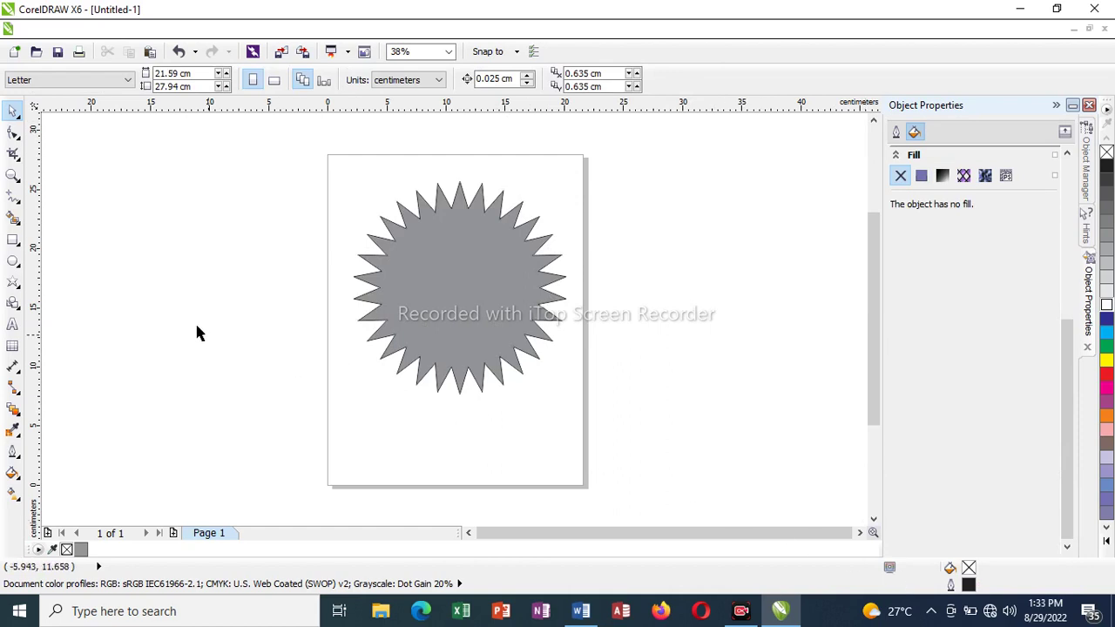
# Draw an ellipse beside the page, size it to 10 cm by 10 cm, and center it on the star.
pyautogui.click(18, 265)
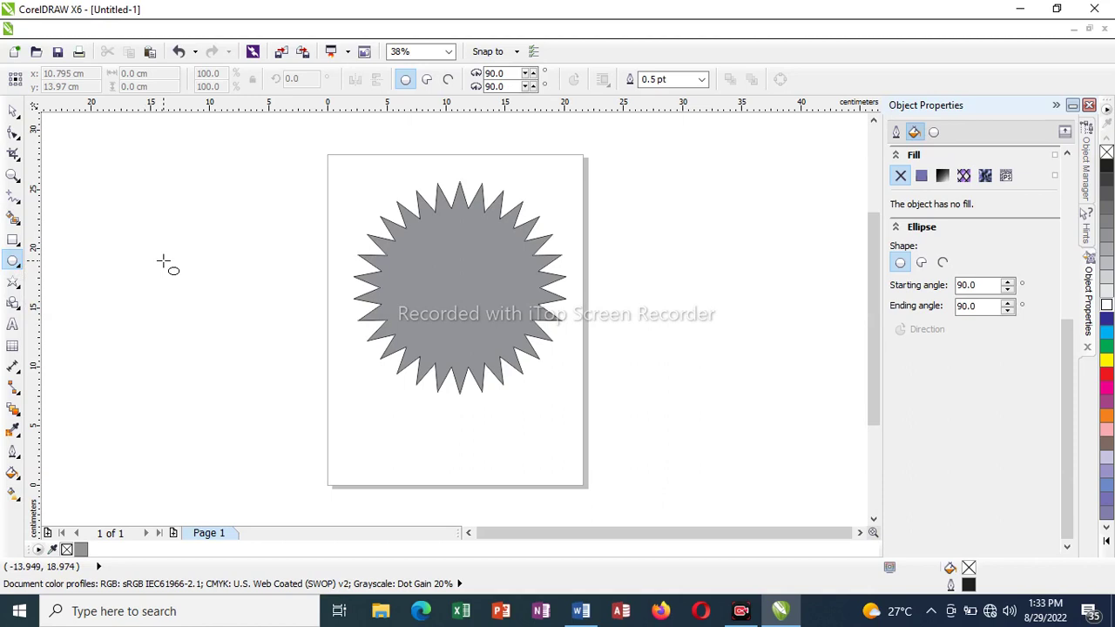
pyautogui.moveTo(165, 259); pyautogui.dragTo(242, 331)
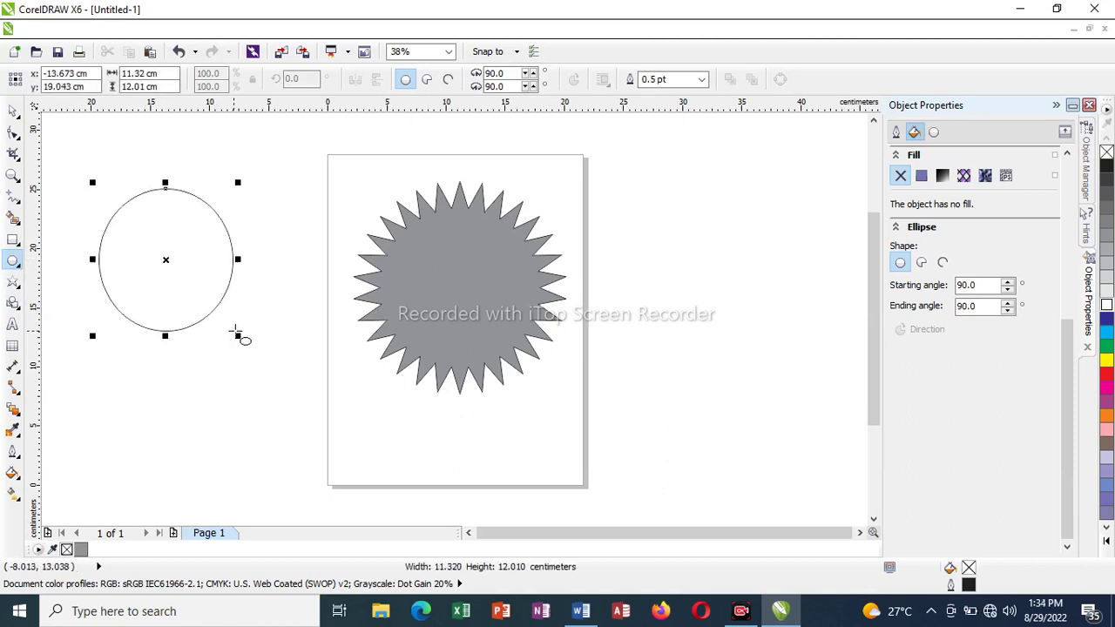
pyautogui.click(150, 73)
pyautogui.write('10')
pyautogui.click(126, 86)
pyautogui.write('1')
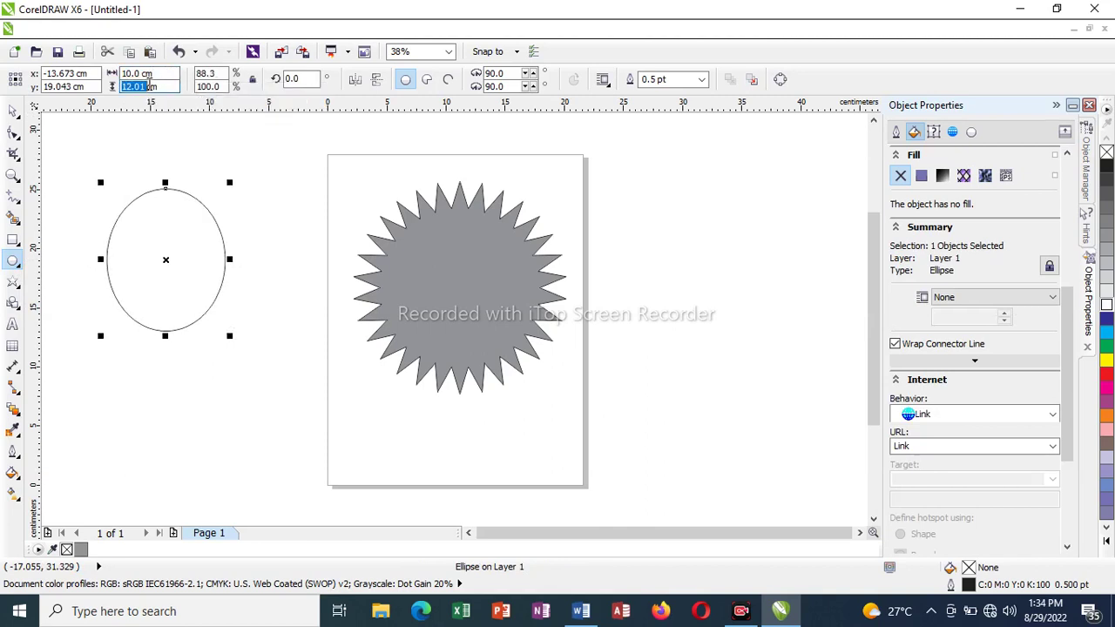
pyautogui.write('0')
pyautogui.press('Return')
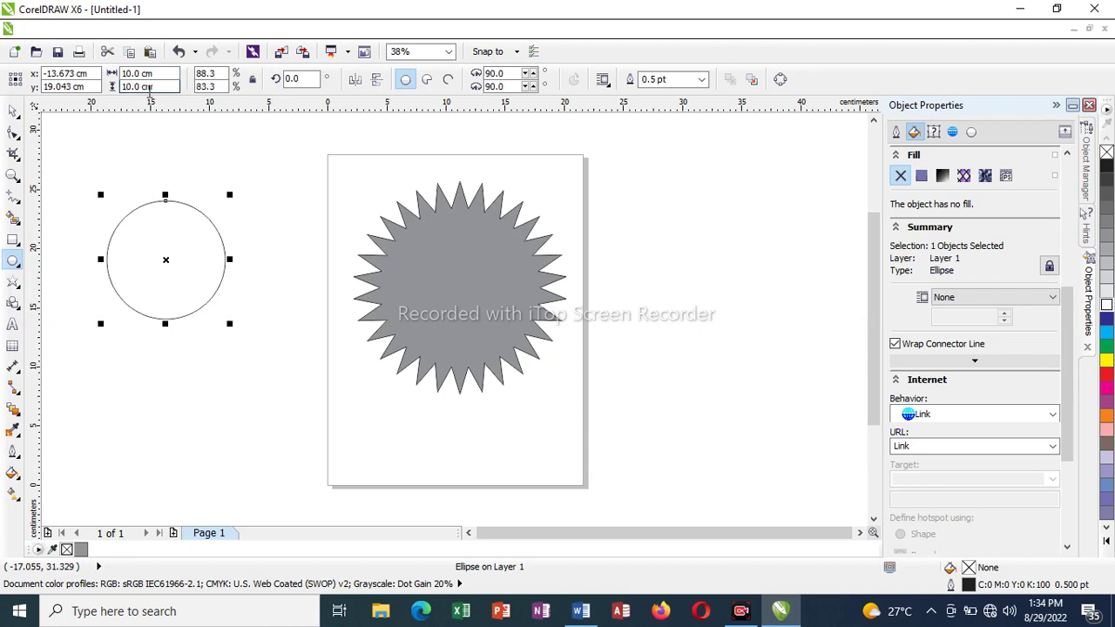
pyautogui.moveTo(168, 260); pyautogui.dragTo(462, 286)
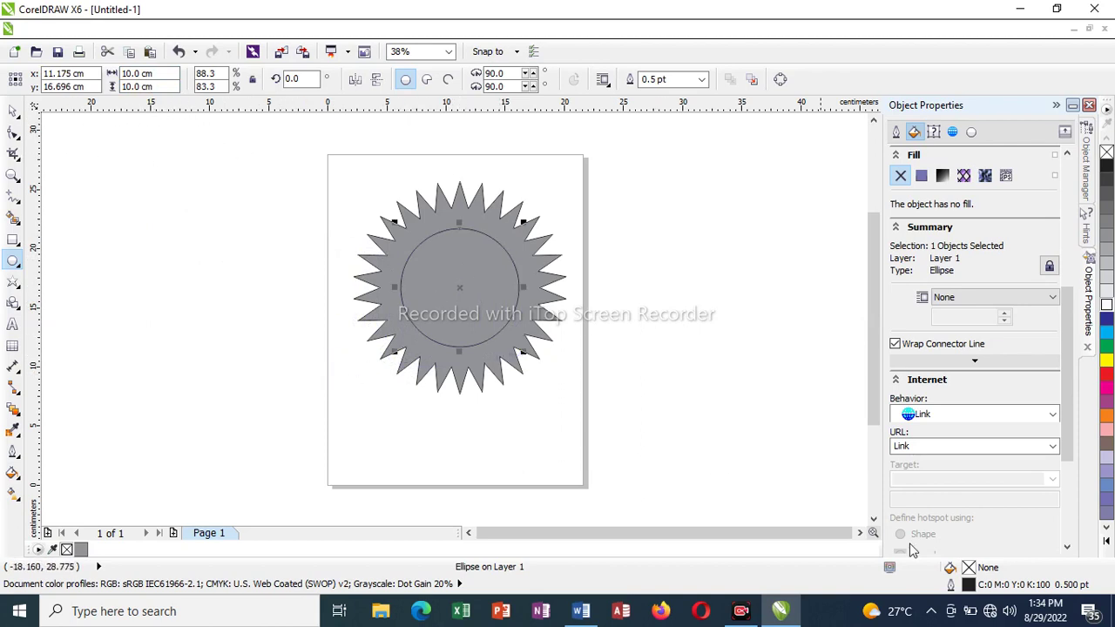
pyautogui.moveTo(188, 226); pyautogui.dragTo(267, 326)
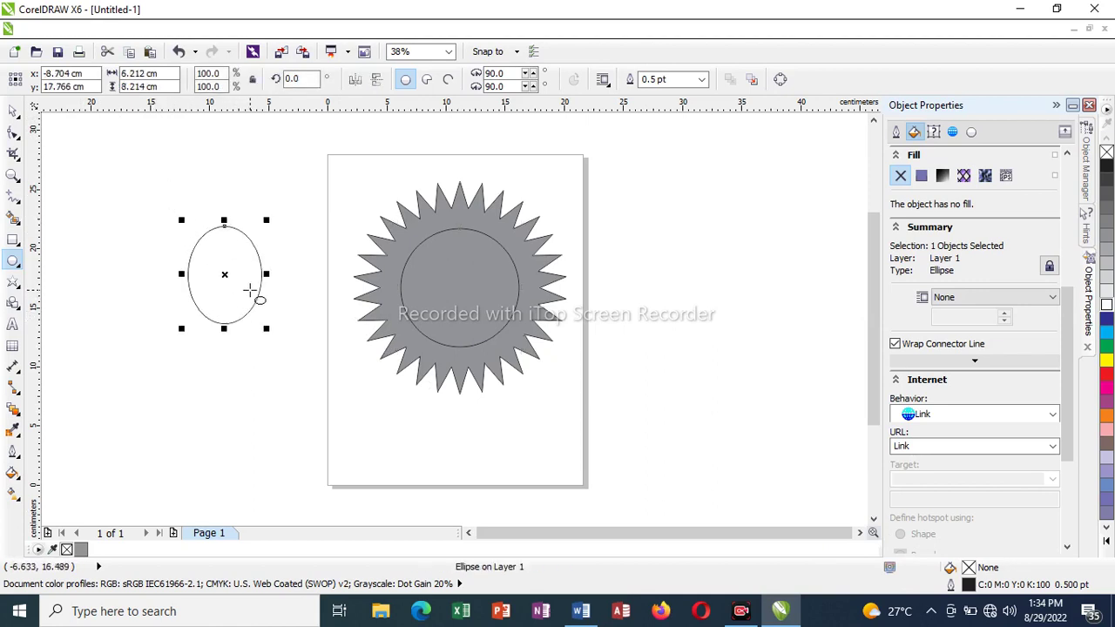
pyautogui.click(200, 274)
pyautogui.click(202, 273)
pyautogui.press('Delete')
# Draw a second ellipse beside the page, size it to 7.6 cm by 7.6 cm, and center it on the star.
pyautogui.moveTo(200, 265); pyautogui.dragTo(263, 327)
pyautogui.doubleClick(142, 74)
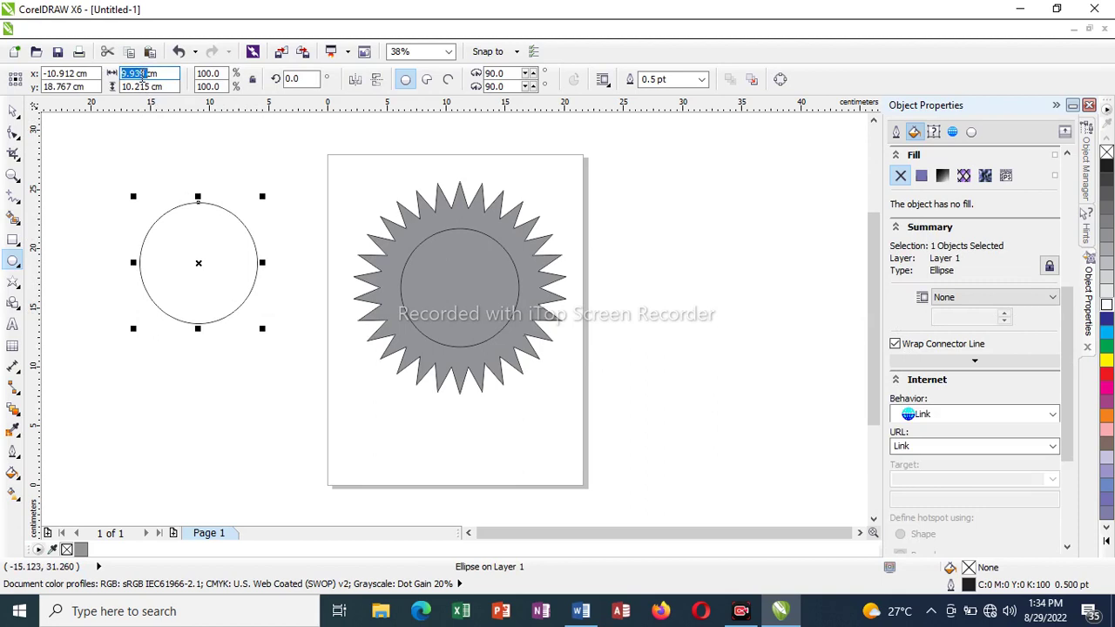
pyautogui.write('7.6')
pyautogui.press('Return')
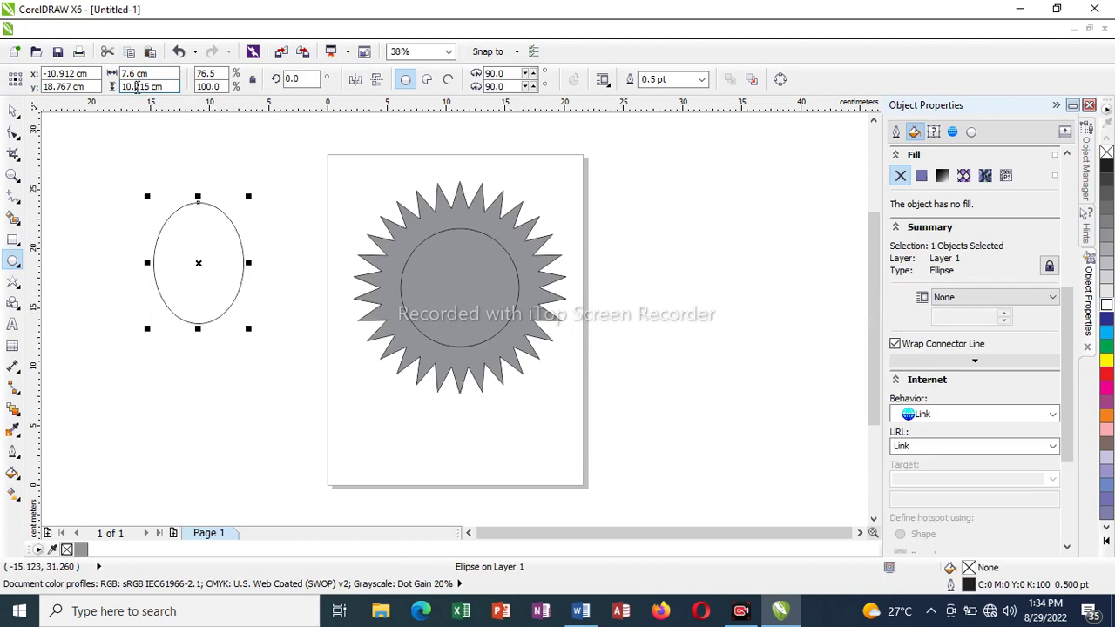
pyautogui.doubleClick(137, 87)
pyautogui.write('7.6cm')
pyautogui.press('Return')
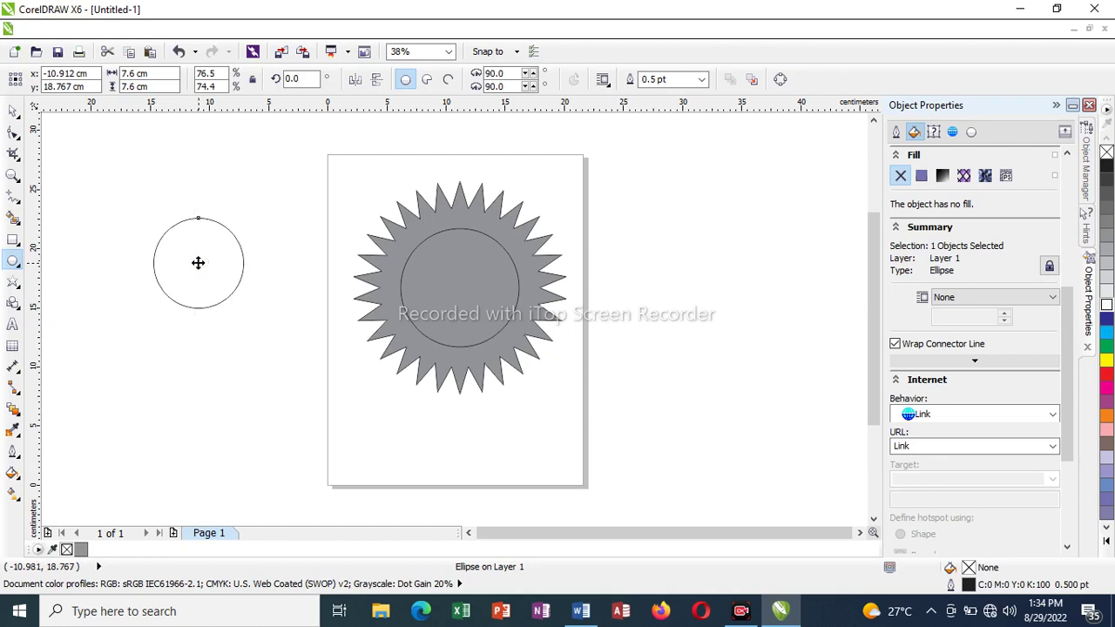
pyautogui.moveTo(198, 262); pyautogui.dragTo(458, 285)
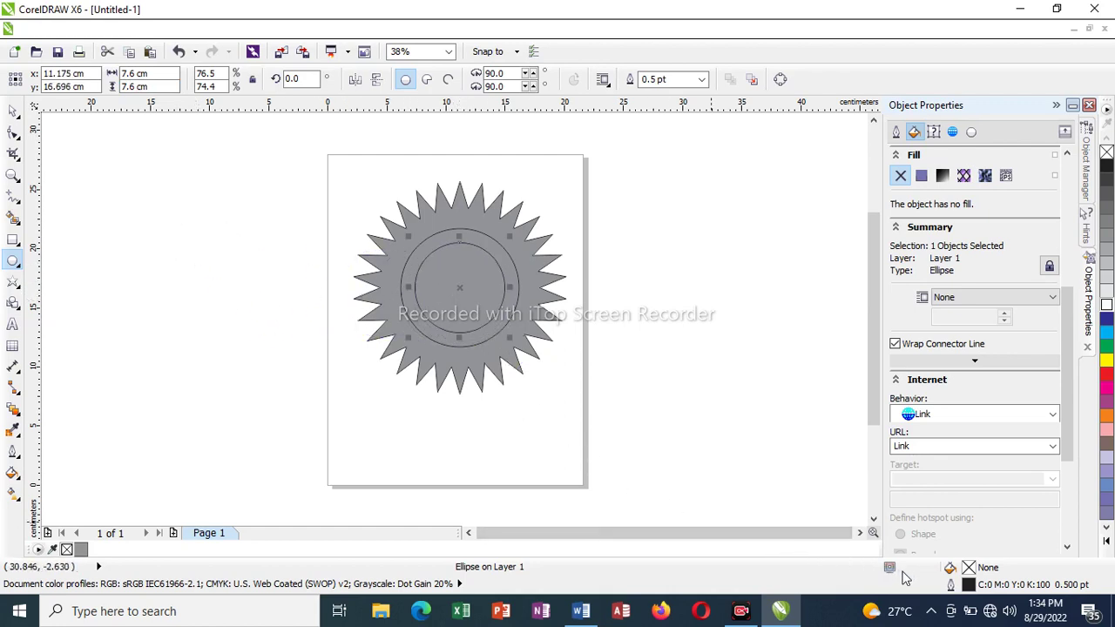
# Draw a third ellipse beside the page, size it to 5.4 cm by 5.4 cm, and center it inside the other circles.
pyautogui.moveTo(155, 266); pyautogui.dragTo(200, 306)
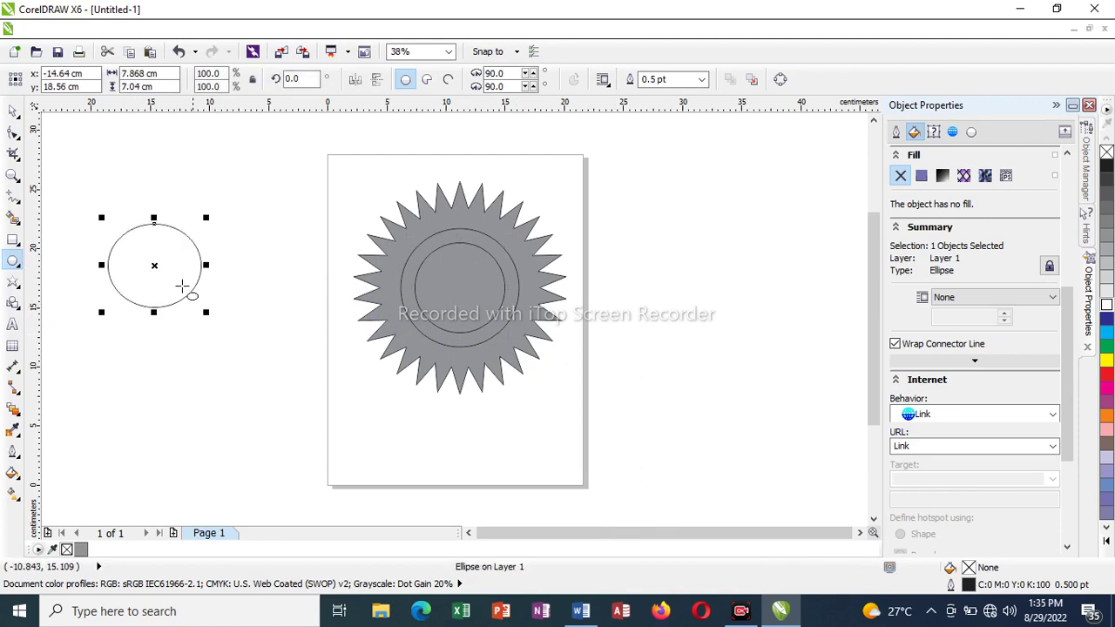
pyautogui.doubleClick(136, 78)
pyautogui.write('5')
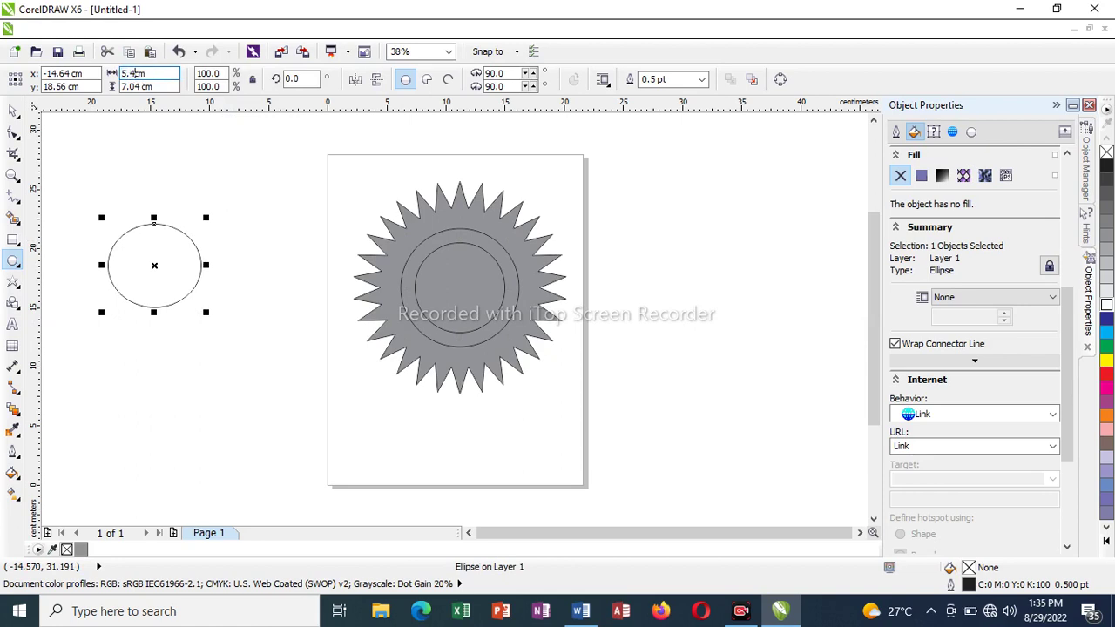
pyautogui.write('.4')
pyautogui.press('Return')
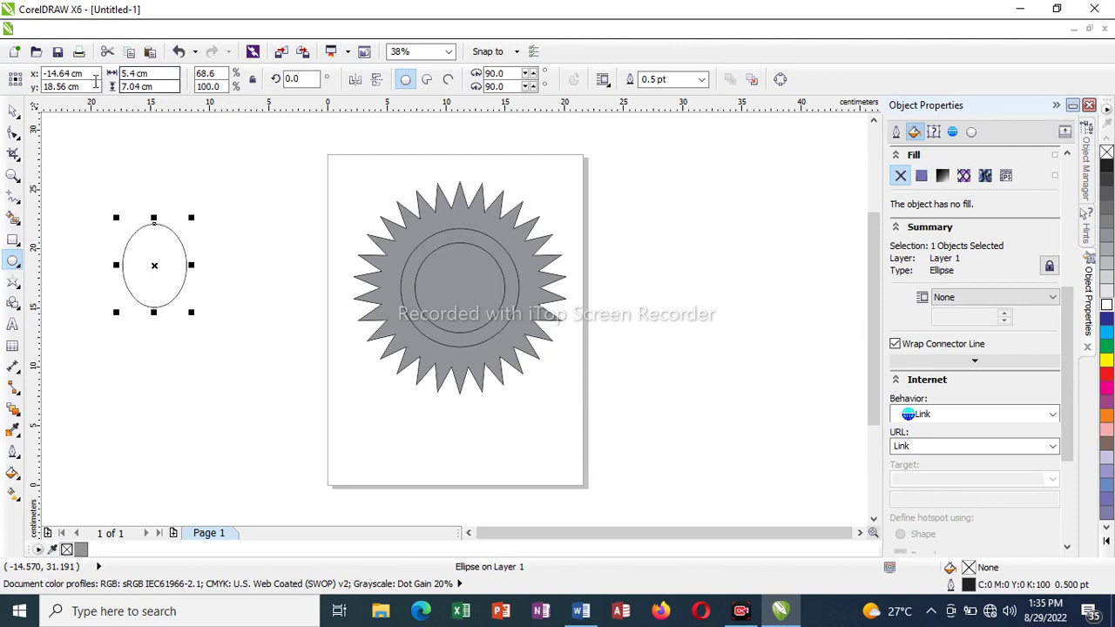
pyautogui.doubleClick(133, 87)
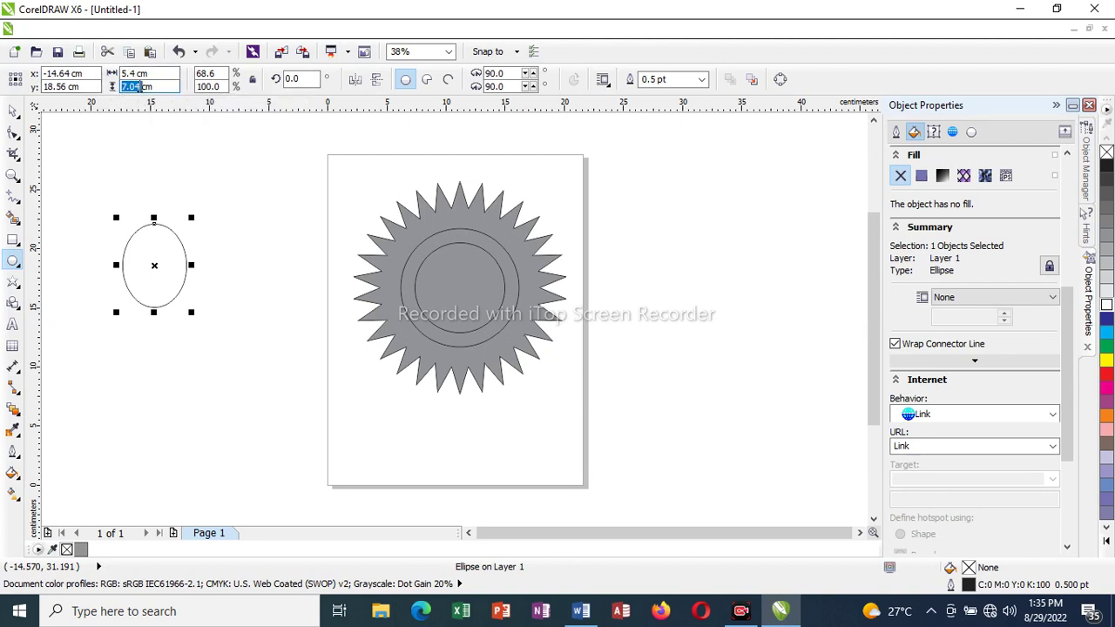
pyautogui.write('5')
pyautogui.press('Return')
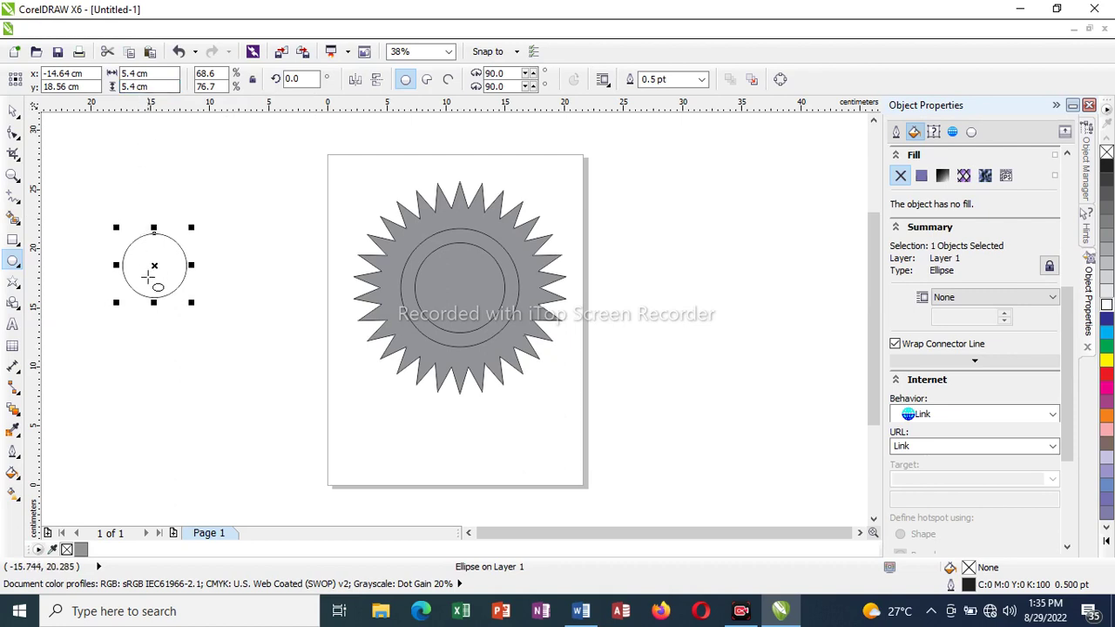
pyautogui.moveTo(154, 263); pyautogui.dragTo(459, 288)
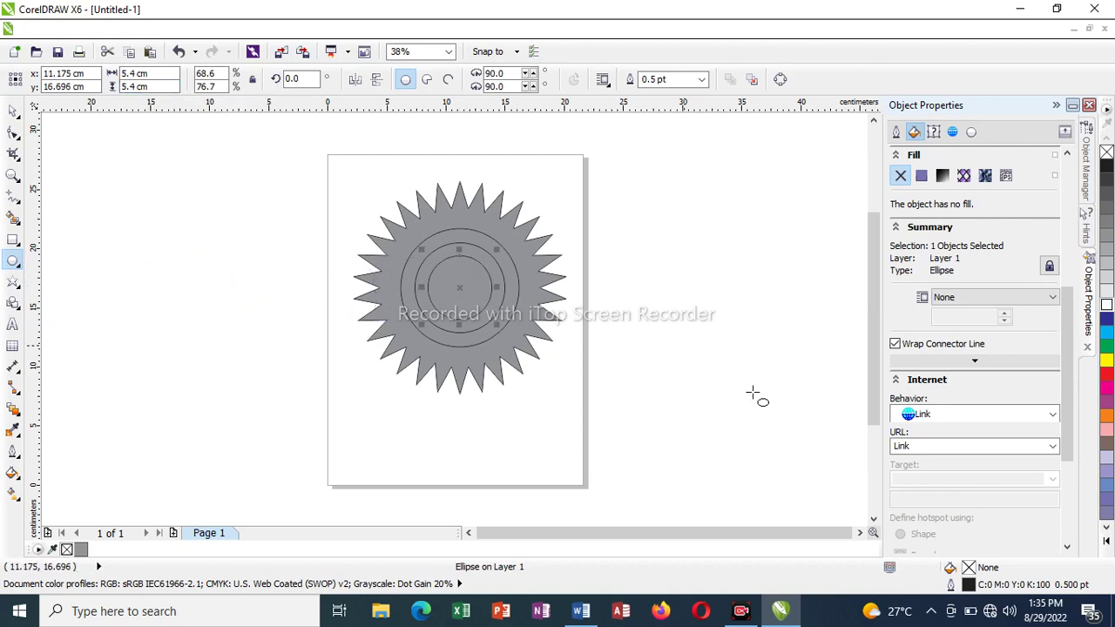
# Add the text "ARISE AND SHINE" along the upper arc of the 5.4 cm circle and deselect everything.
pyautogui.click(200, 253)
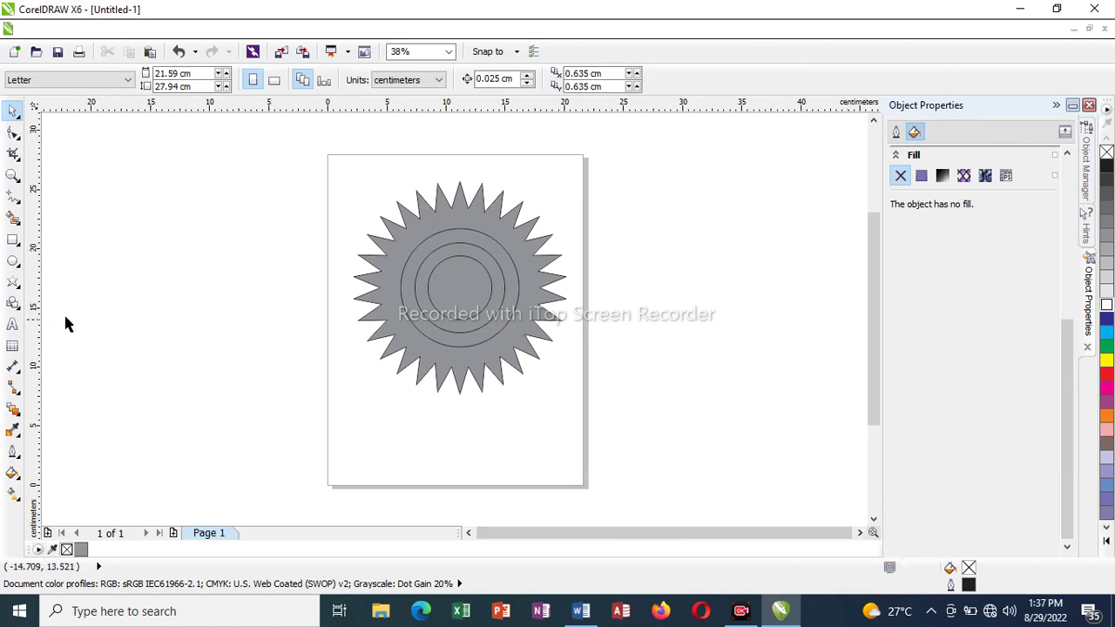
pyautogui.click(12, 324)
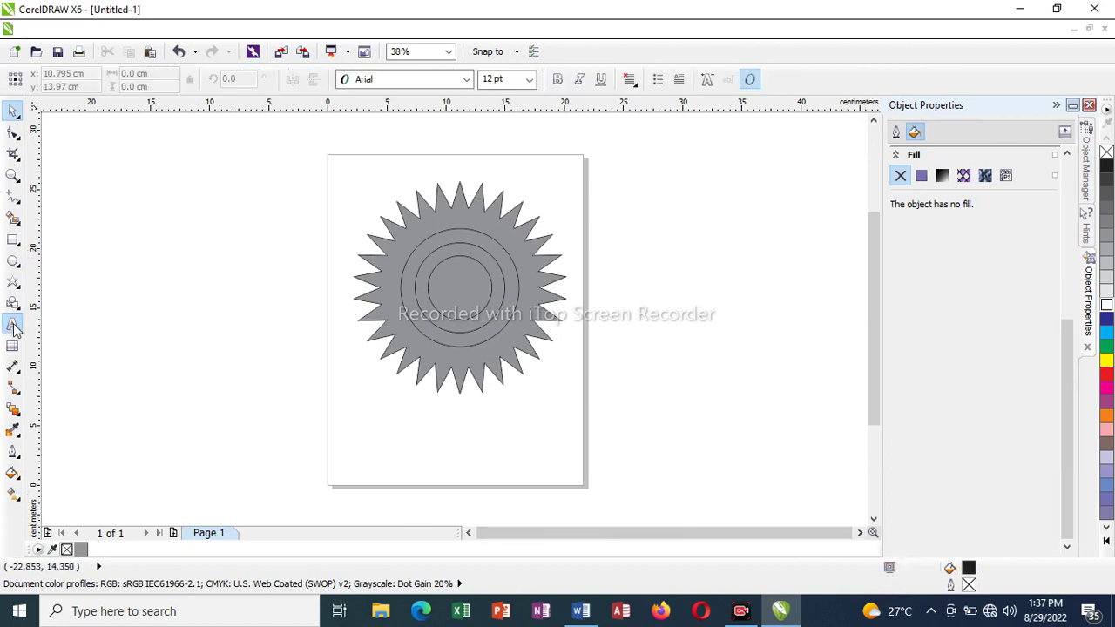
pyautogui.click(430, 270)
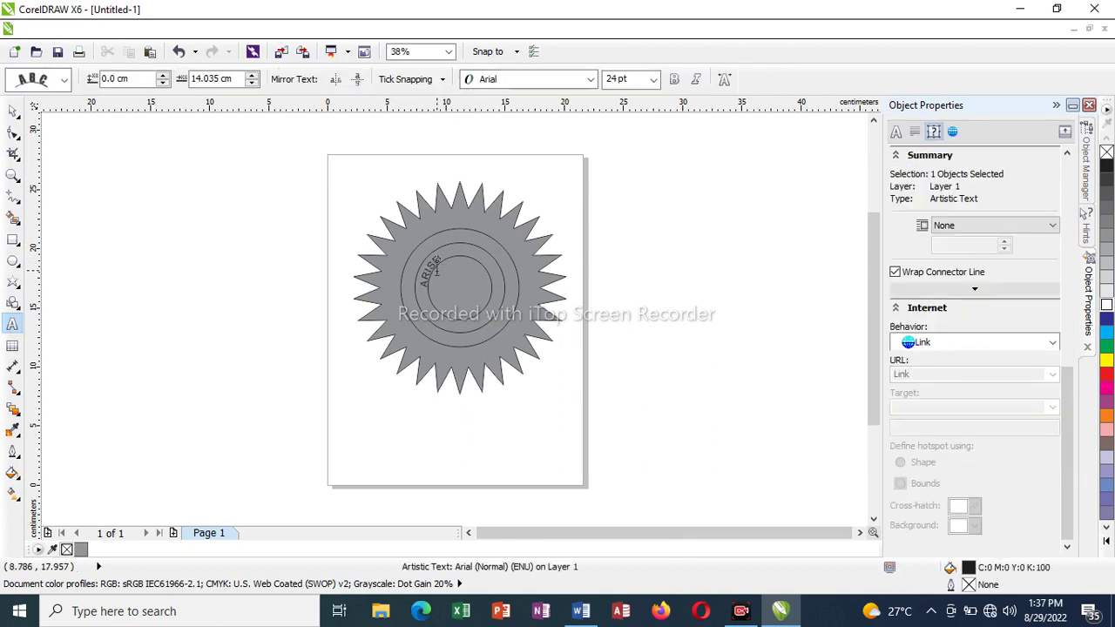
pyautogui.write('ARISE AND SHINE')
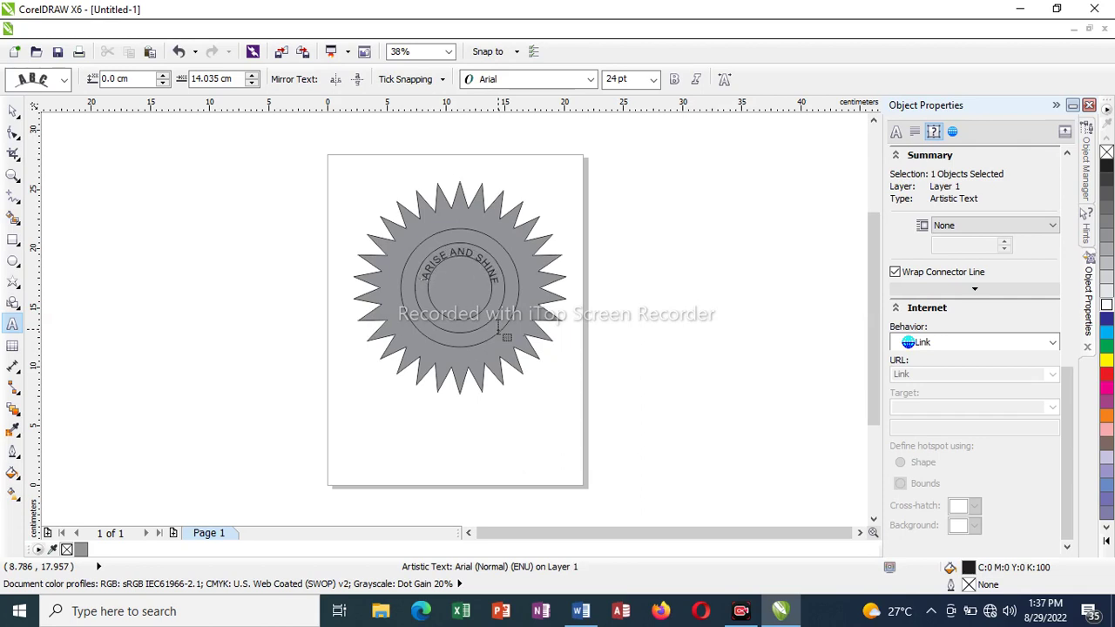
pyautogui.moveTo(500, 328); pyautogui.dragTo(502, 331)
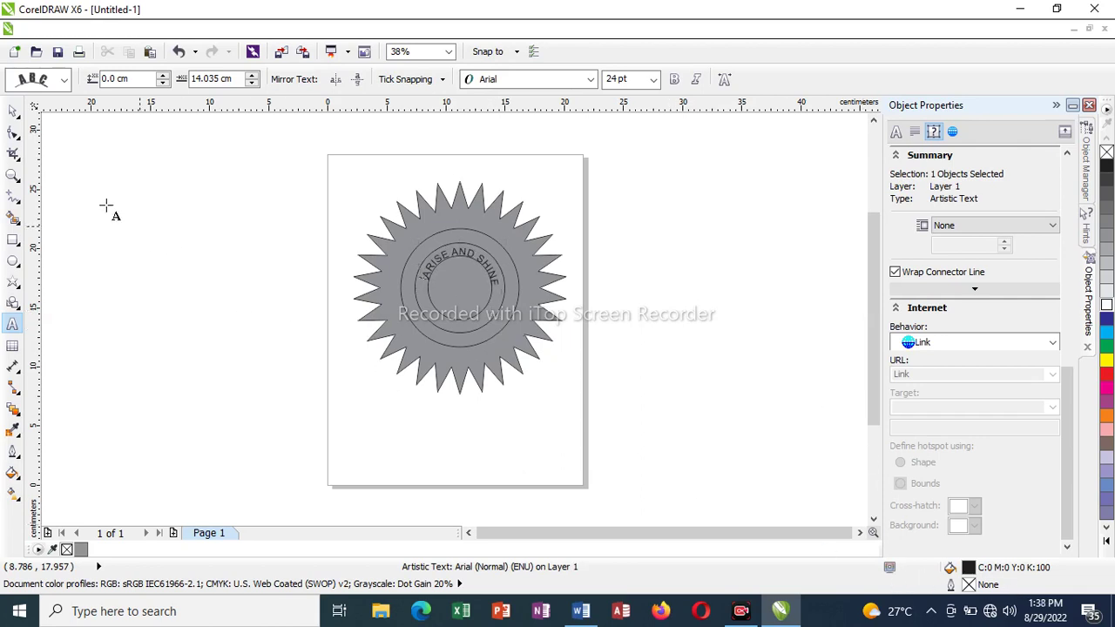
pyautogui.click(13, 109)
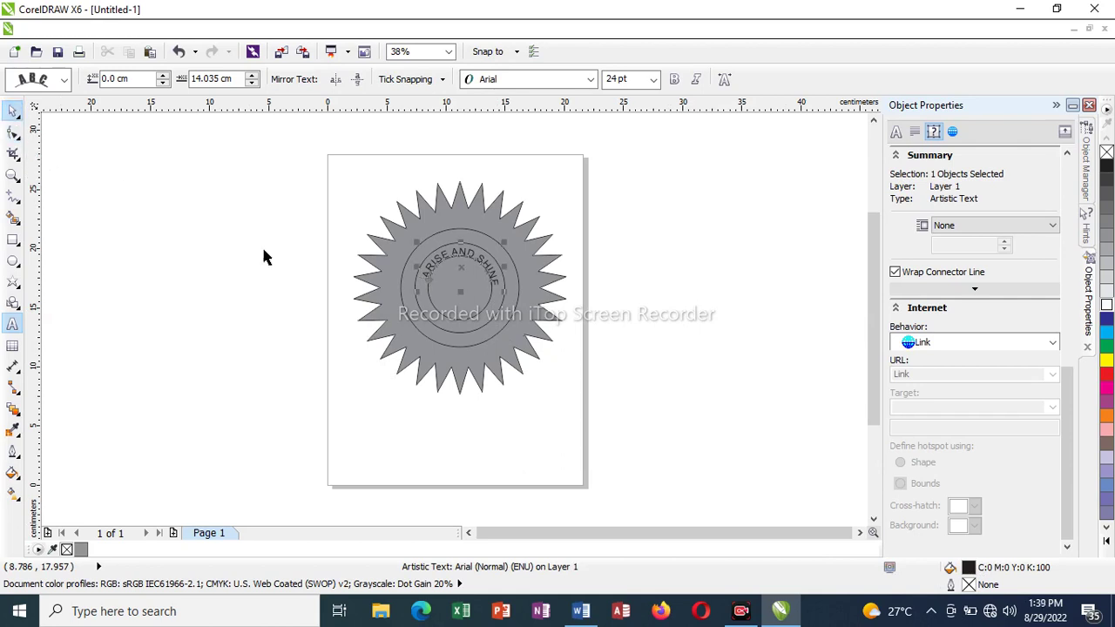
pyautogui.click(449, 316)
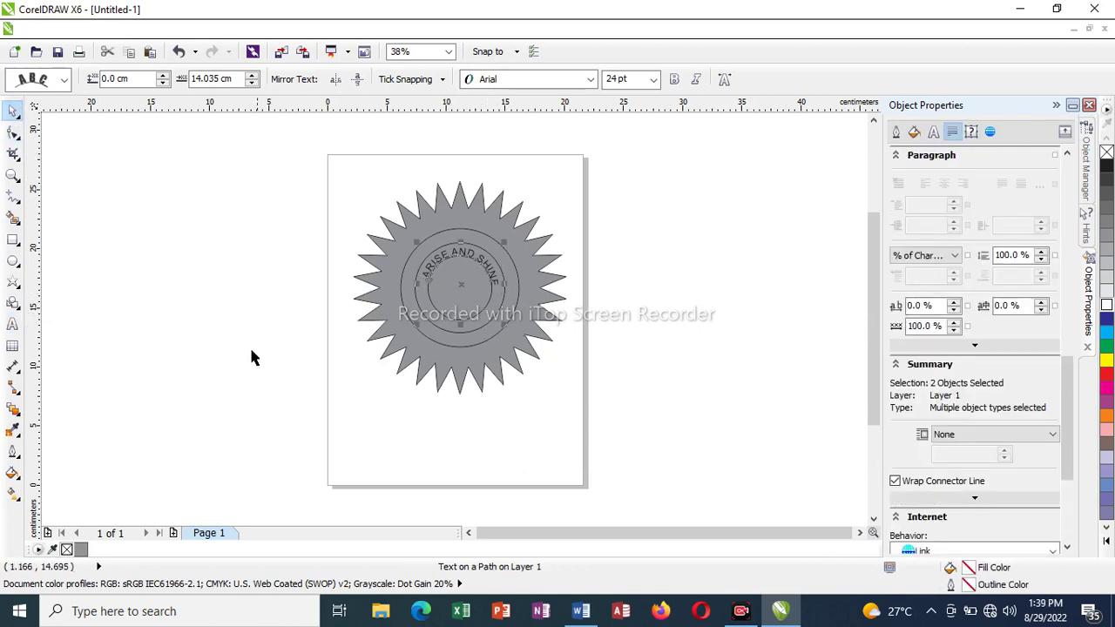
pyautogui.click(323, 355)
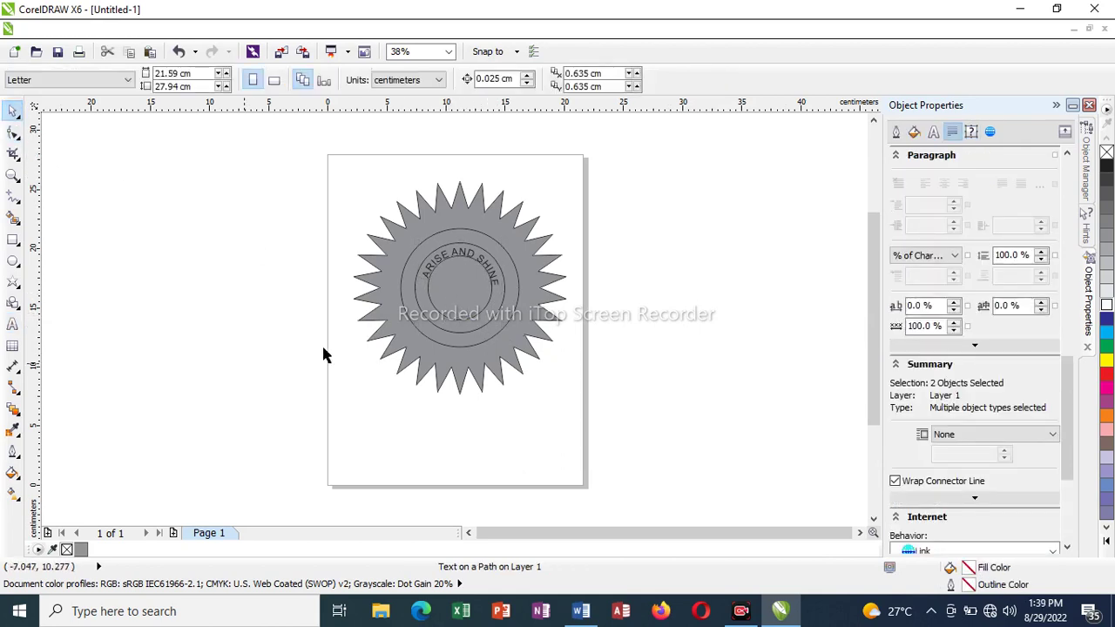
# Fill the innermost circle with white and deselect it.
pyautogui.click(474, 307)
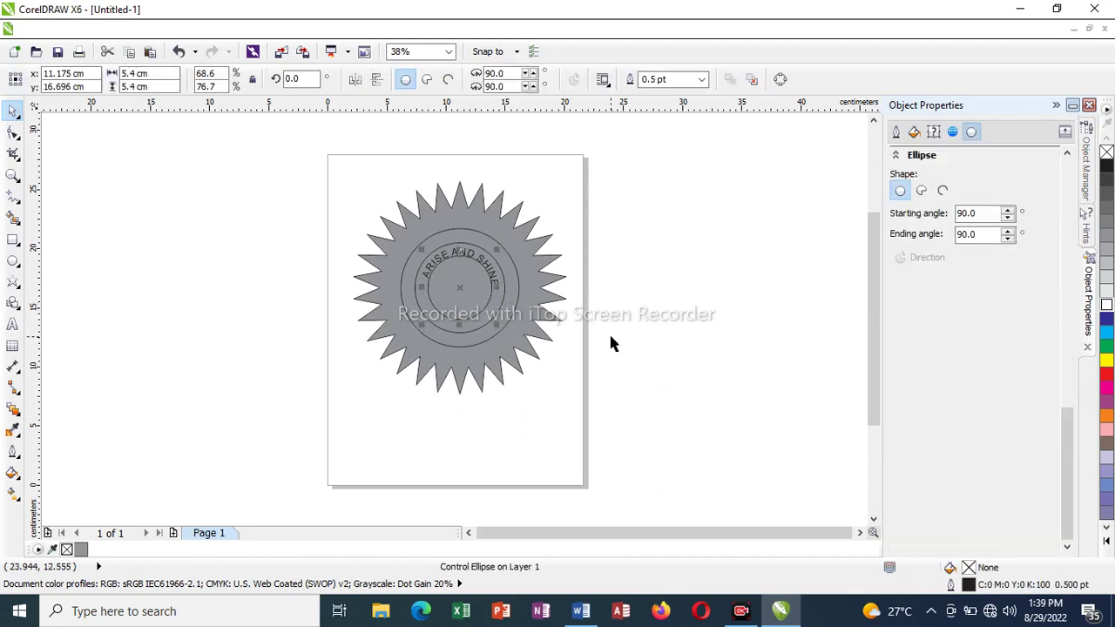
pyautogui.click(1106, 309)
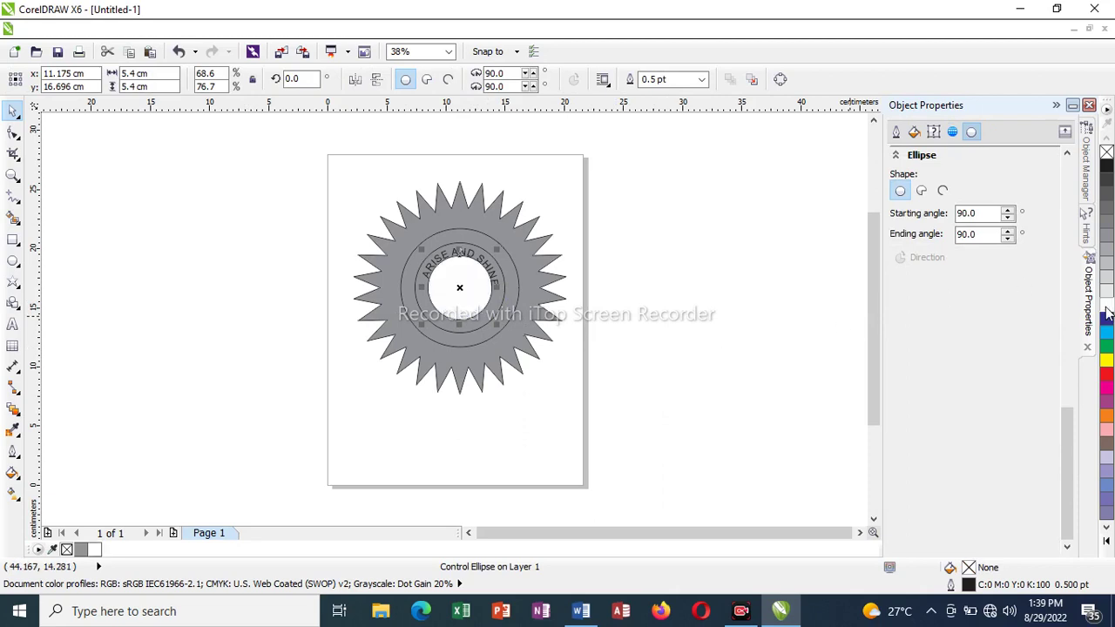
pyautogui.click(714, 417)
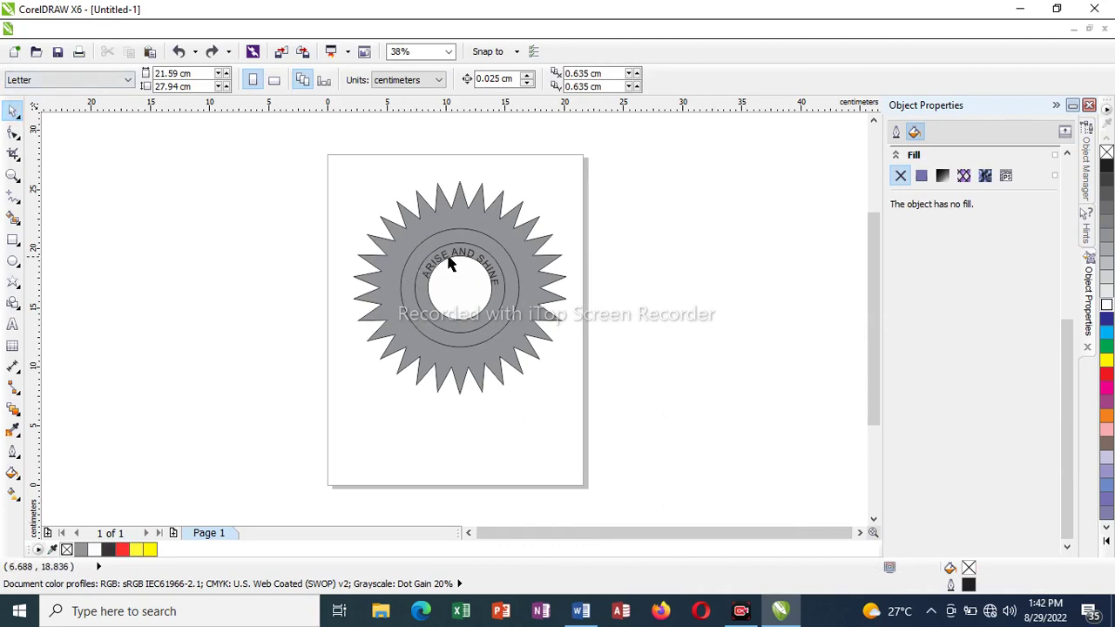
# Give the 7.6 cm circle a uniform yellow RGB fill with R 255 and G 247, and deselect it.
pyautogui.click(468, 329)
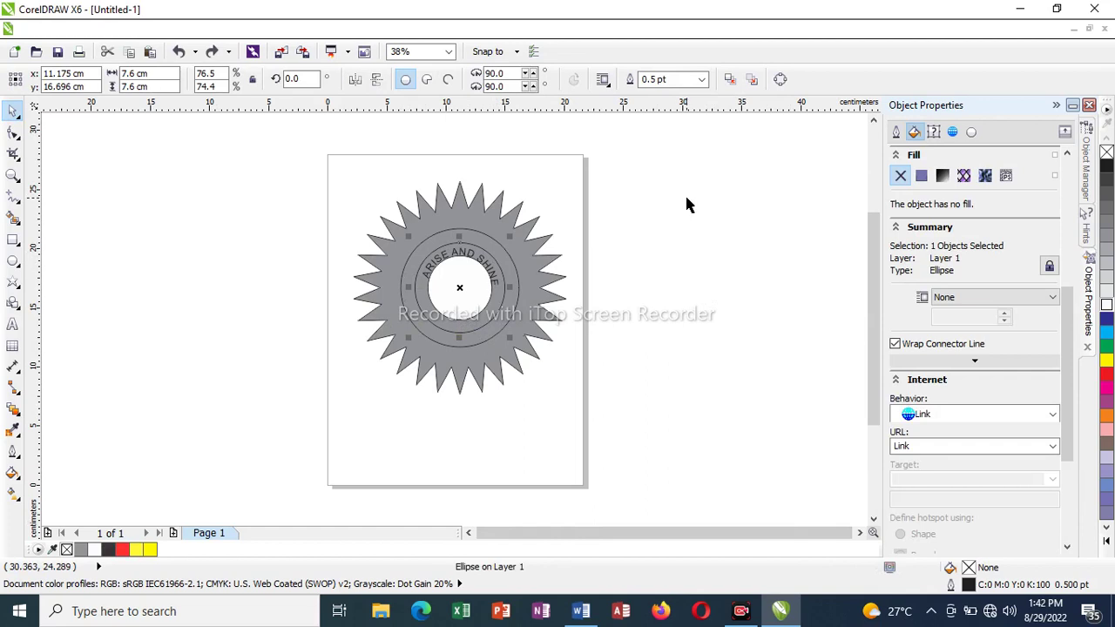
pyautogui.click(923, 176)
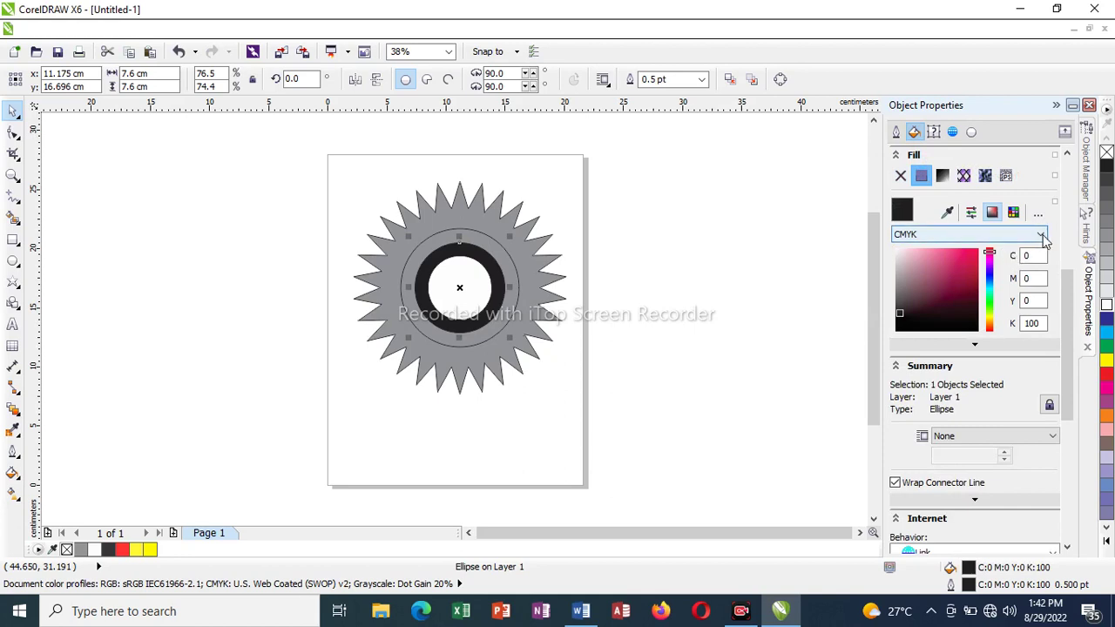
pyautogui.click(1042, 236)
pyautogui.click(991, 275)
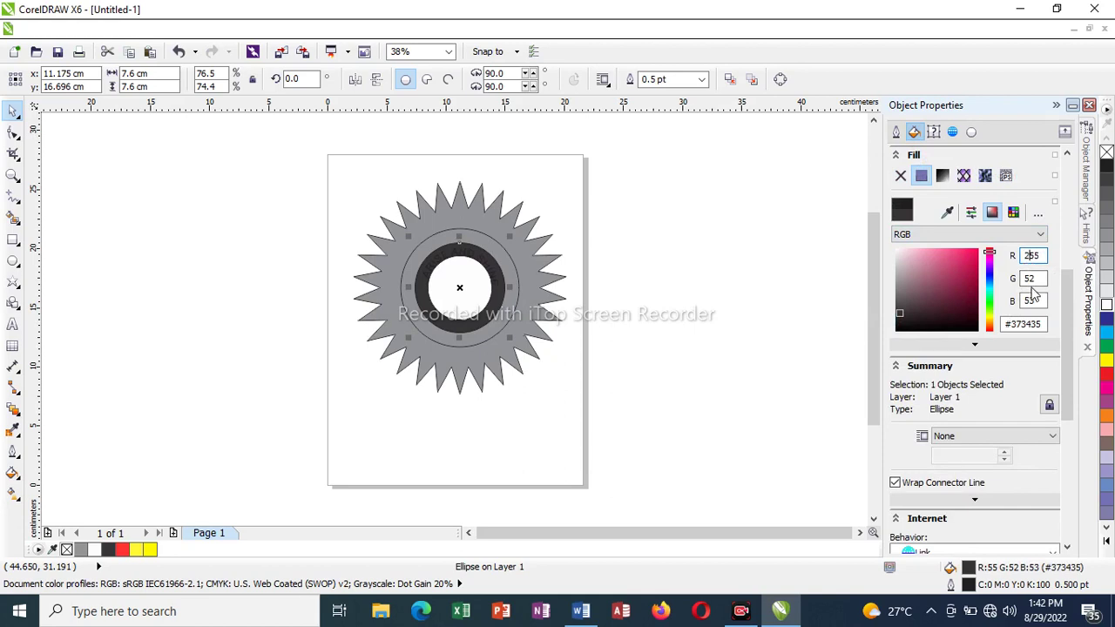
pyautogui.click(1035, 279)
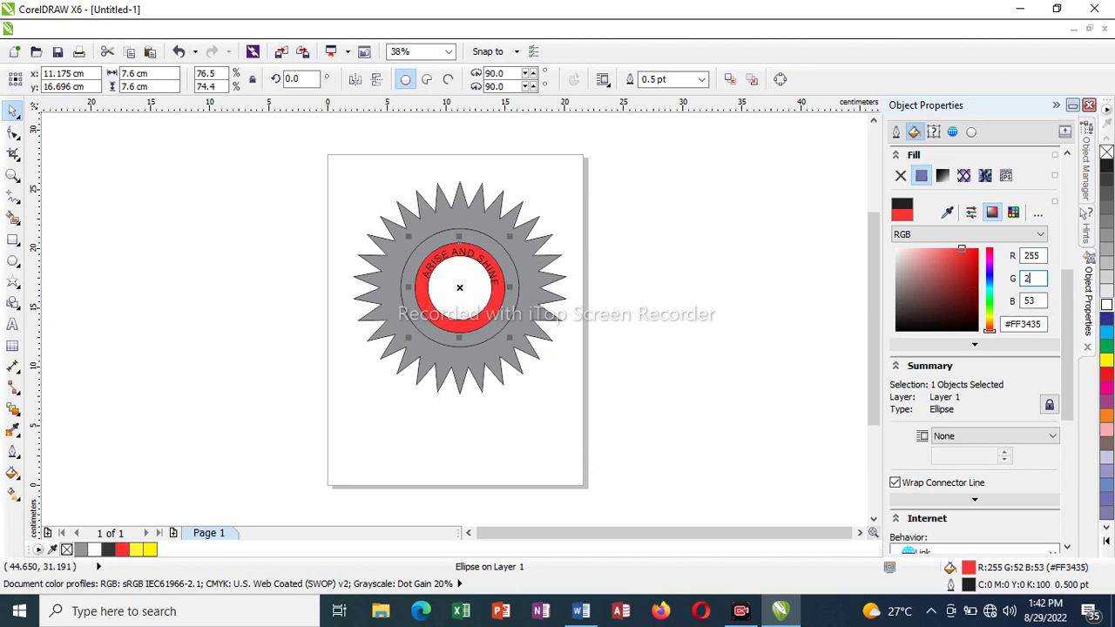
pyautogui.click(1040, 301)
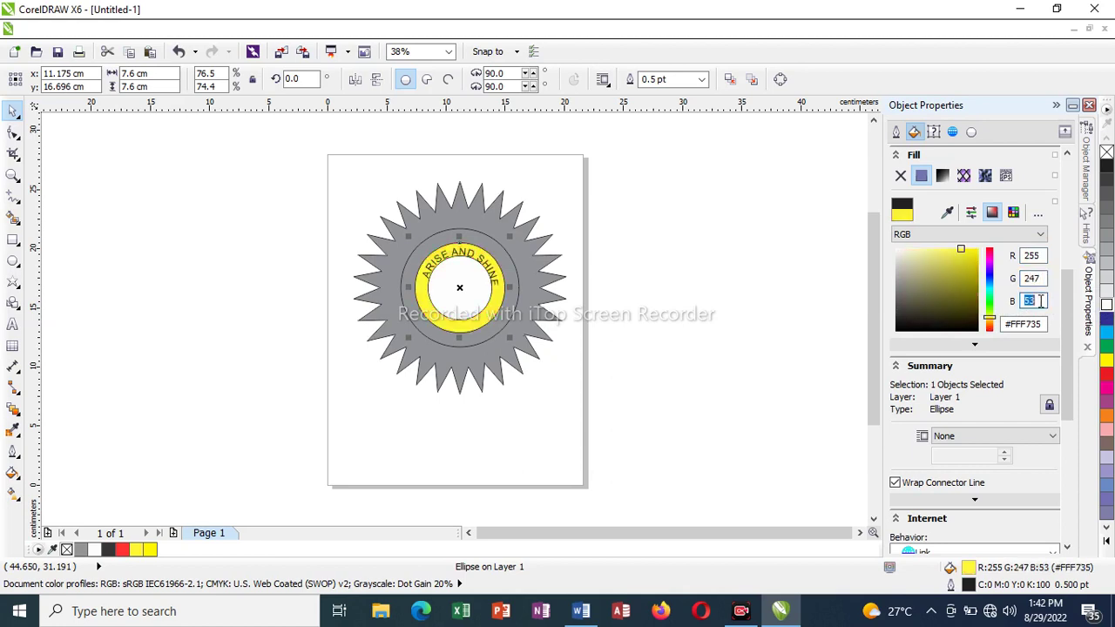
pyautogui.click(778, 301)
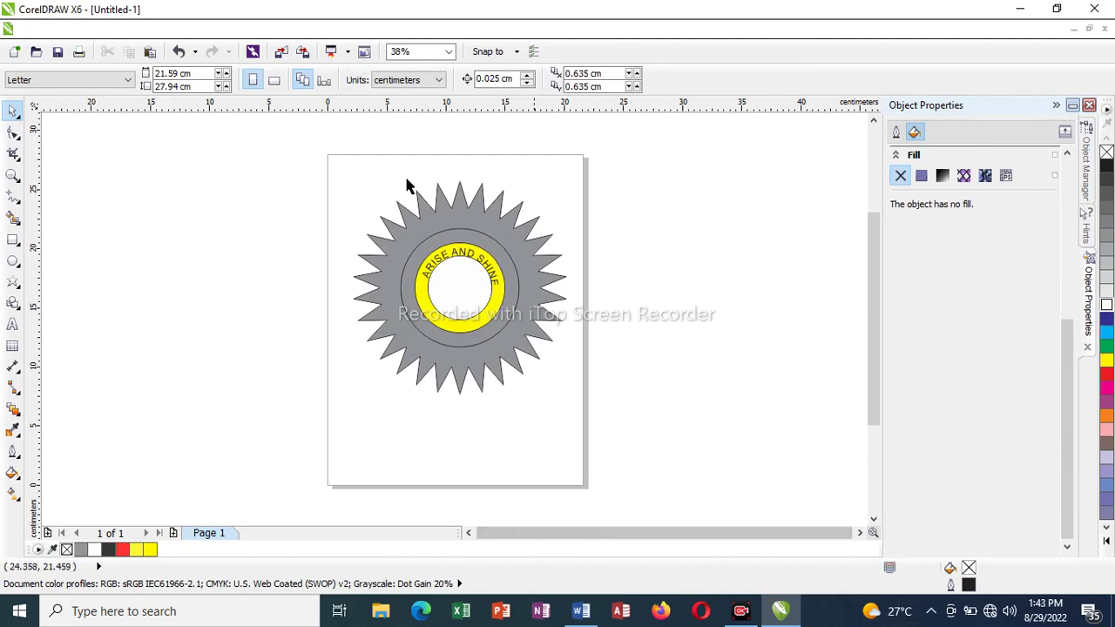
pyautogui.click(13, 284)
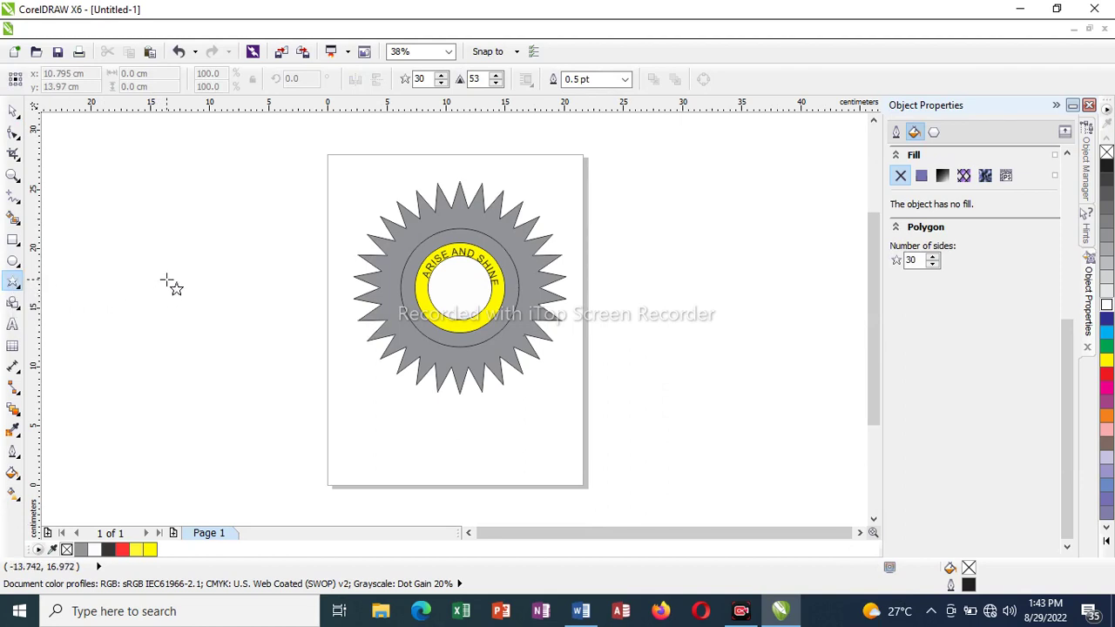
pyautogui.moveTo(171, 279); pyautogui.dragTo(217, 333)
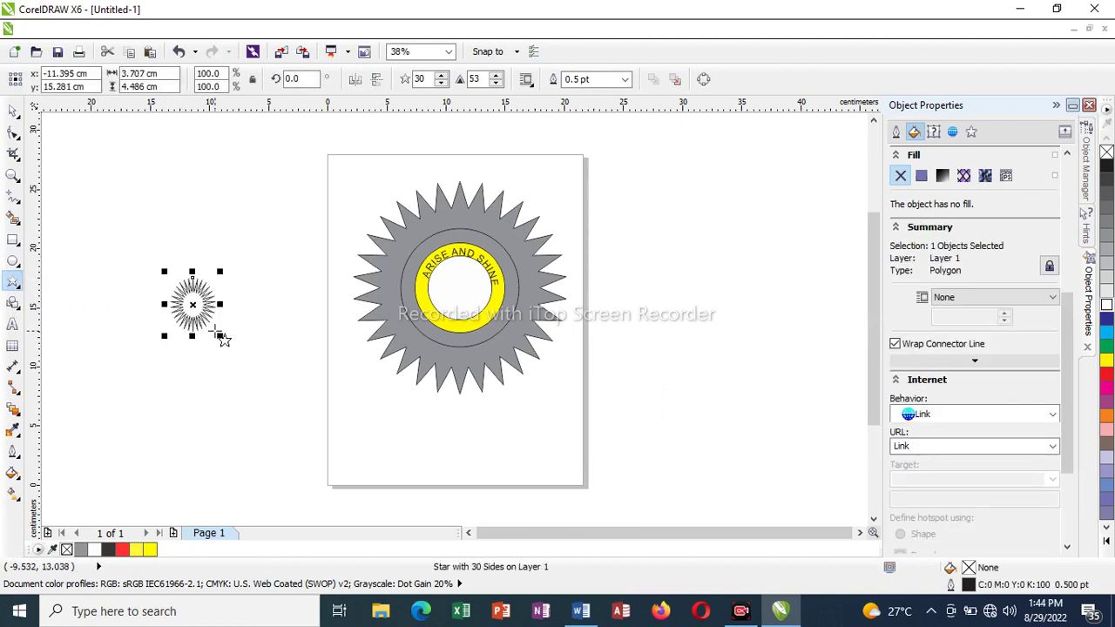
pyautogui.press('Delete')
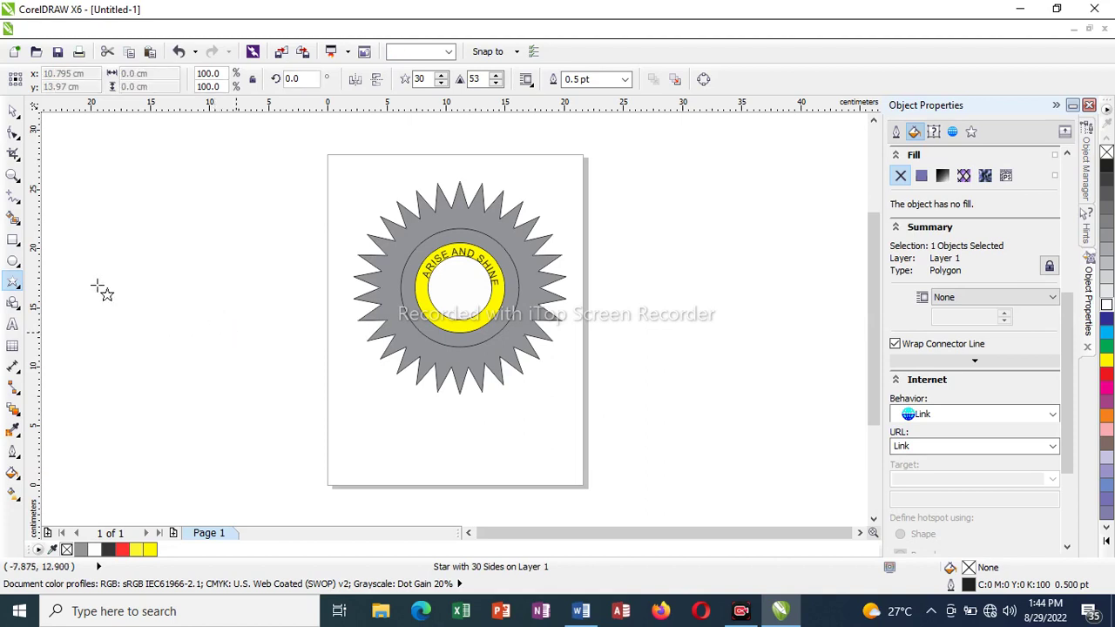
pyautogui.doubleClick(14, 292)
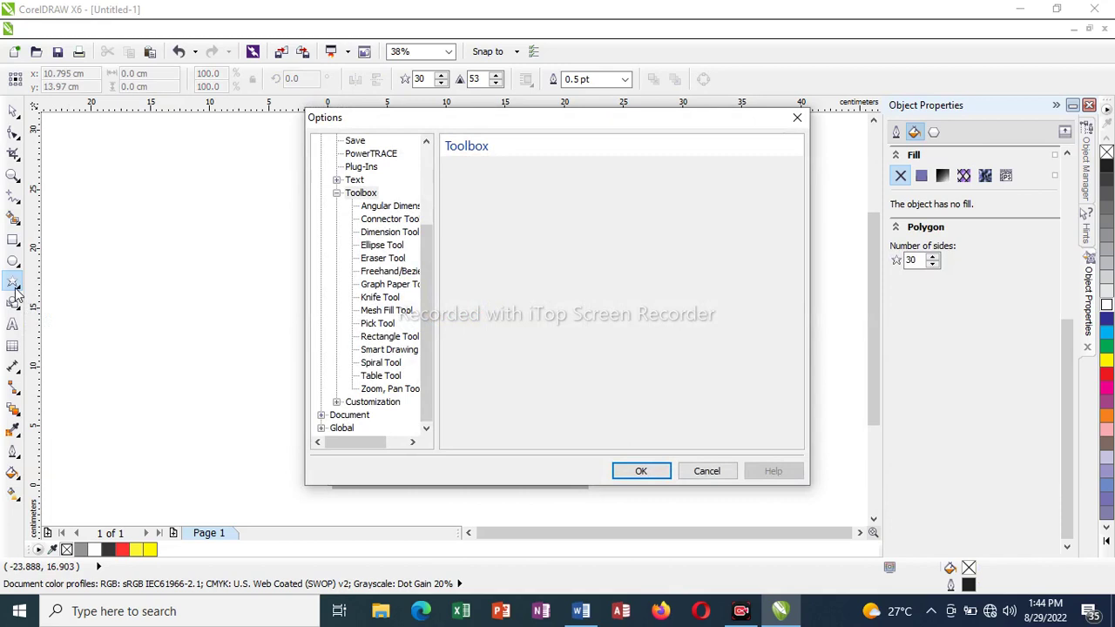
pyautogui.click(794, 115)
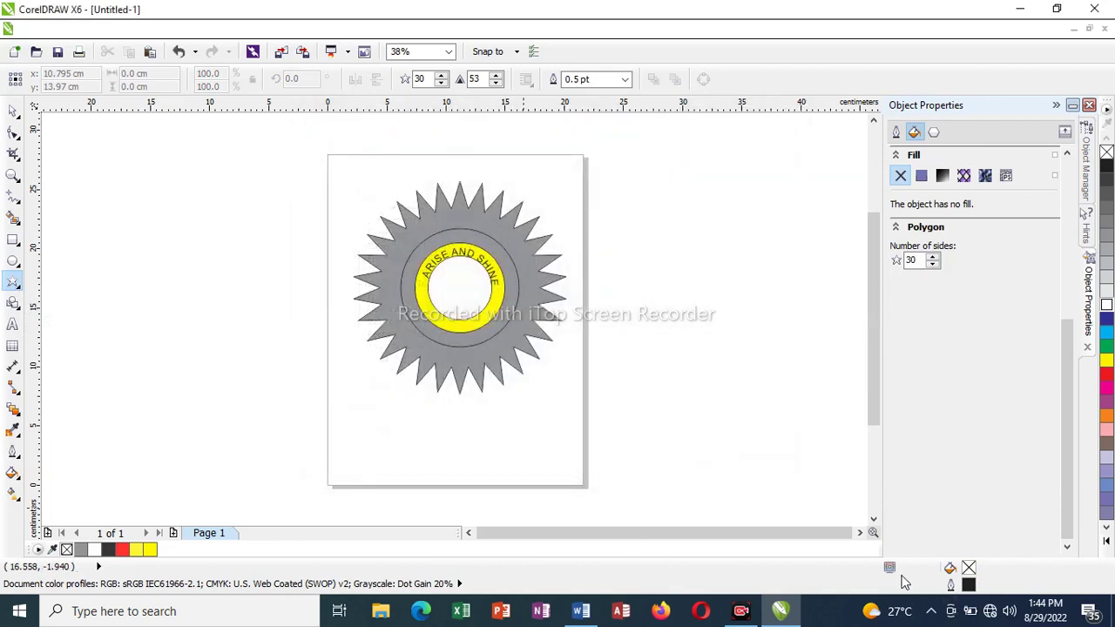
# Draw a star about 4.3 cm by 5.3 cm beside the page and set its number of points to 5.
pyautogui.click(17, 286)
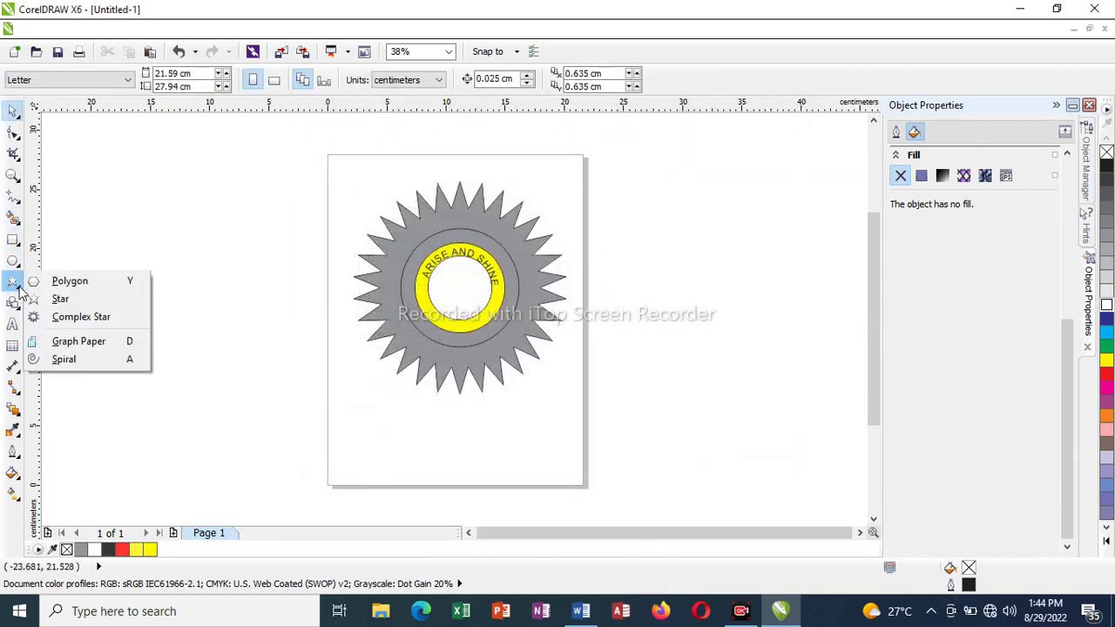
pyautogui.click(58, 301)
pyautogui.moveTo(157, 281); pyautogui.dragTo(212, 353)
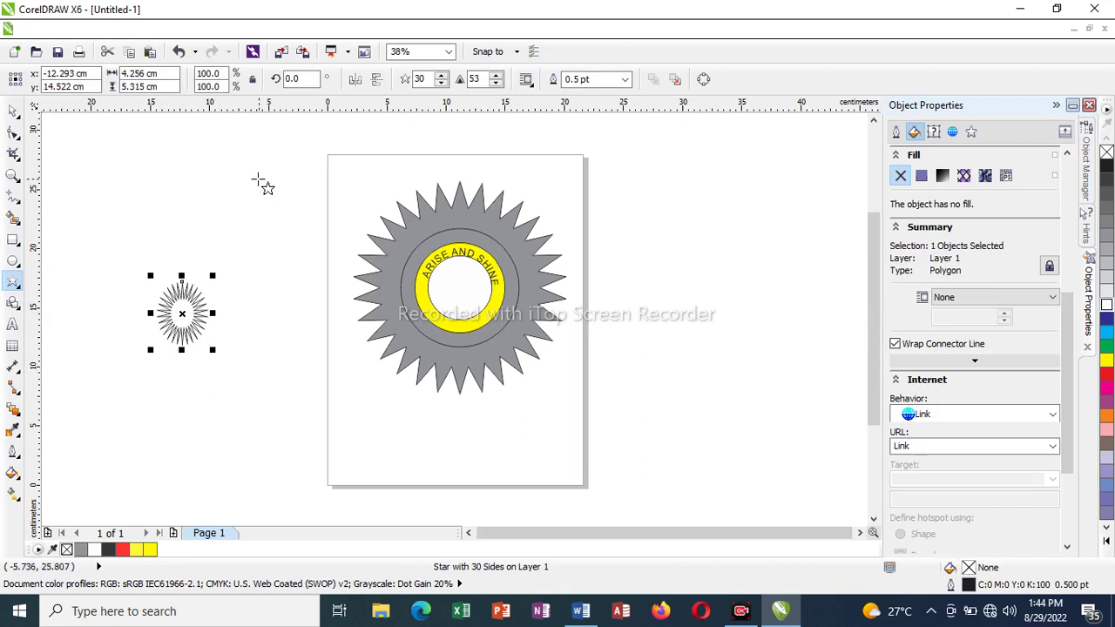
pyautogui.doubleClick(427, 79)
pyautogui.press('Return')
# Resize the five-pointed star to 1.24 cm by 1.24 cm.
pyautogui.click(161, 74)
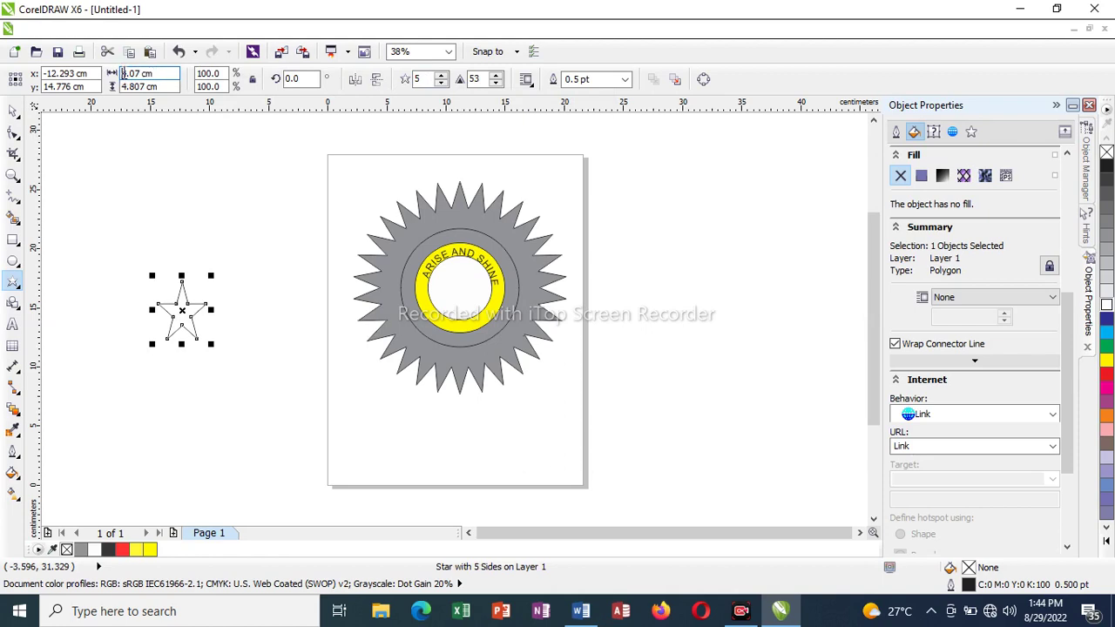
pyautogui.write('1')
pyautogui.click(155, 74)
pyautogui.press('Return')
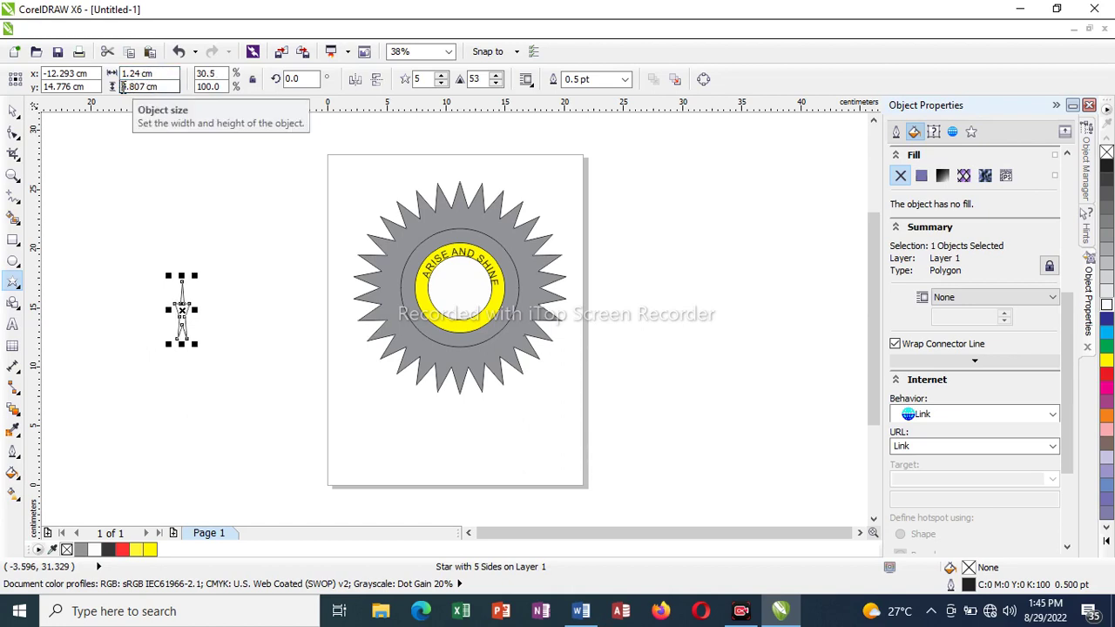
pyautogui.doubleClick(123, 87)
pyautogui.write('1')
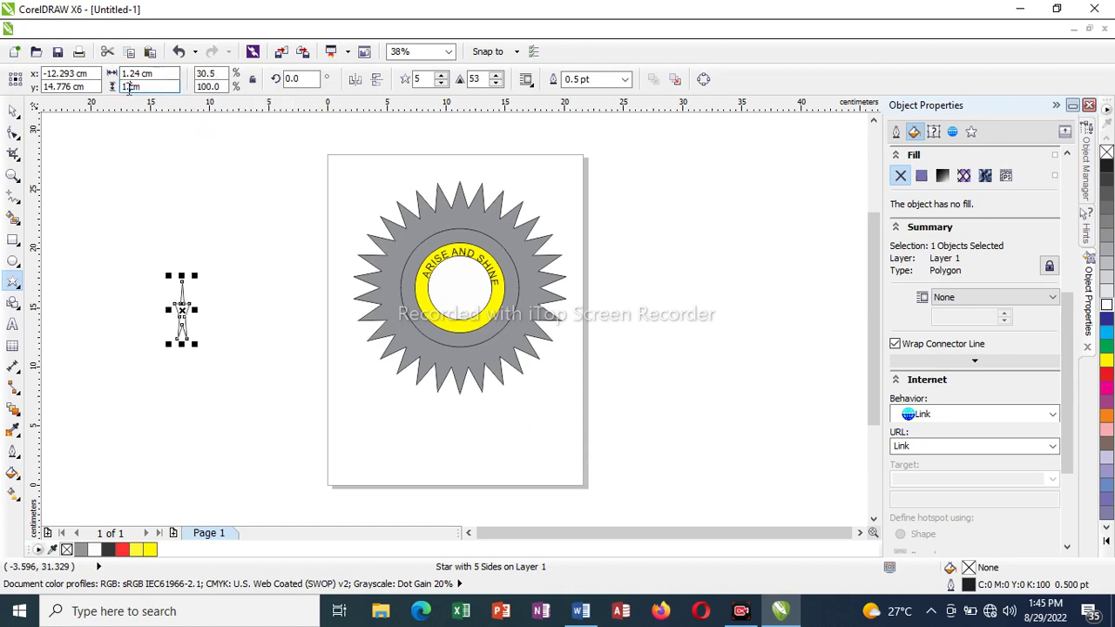
pyautogui.write('.24')
pyautogui.press('Return')
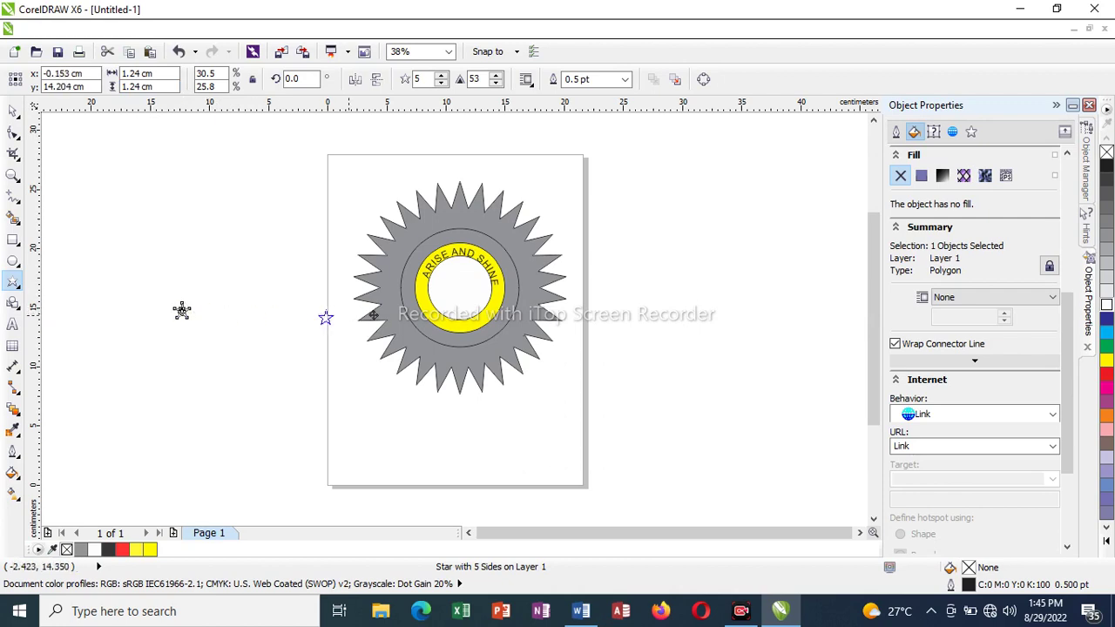
# Duplicate the small star, keeping one beside the page and placing the other in the upper part of the white circle.
pyautogui.moveTo(243, 273); pyautogui.dragTo(243, 273)
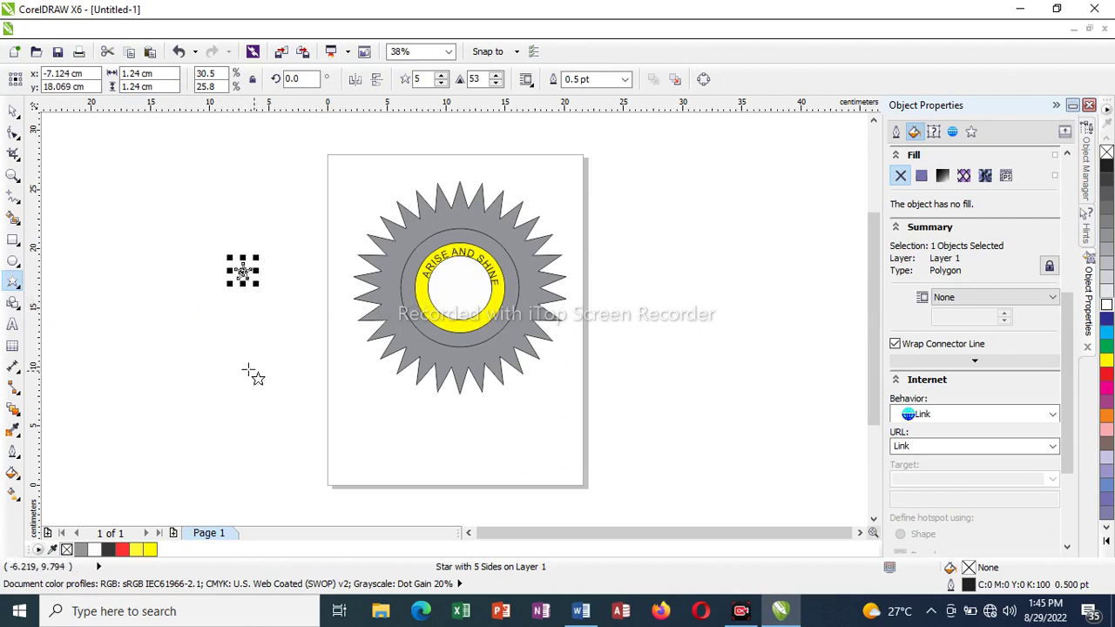
pyautogui.click(232, 391)
pyautogui.press('Tab')
pyautogui.moveTo(244, 273); pyautogui.dragTo(216, 334)
pyautogui.moveTo(247, 273); pyautogui.dragTo(459, 270)
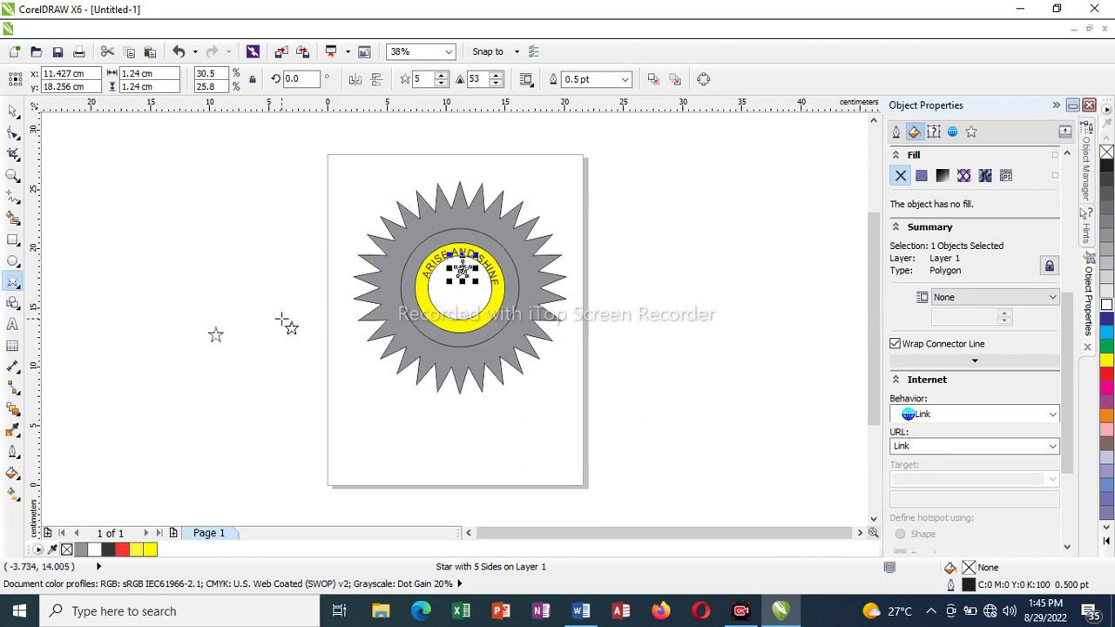
# Paste three more copies of the small star and place them at the left, right and lower left inside the white circle.
pyautogui.press('Escape')
pyautogui.moveTo(237, 264)
pyautogui.mouseDown()
pyautogui.moveTo(249, 277)
pyautogui.moveTo(361, 291)
pyautogui.moveTo(440, 281)
pyautogui.mouseUp()
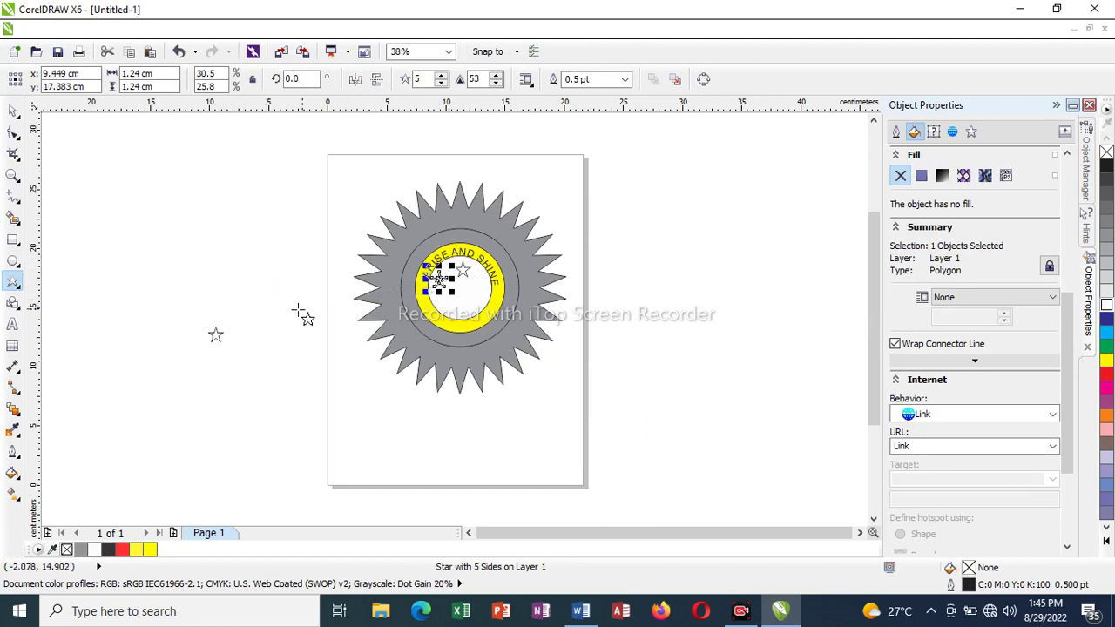
pyautogui.hotkey('ctrl', 'v')
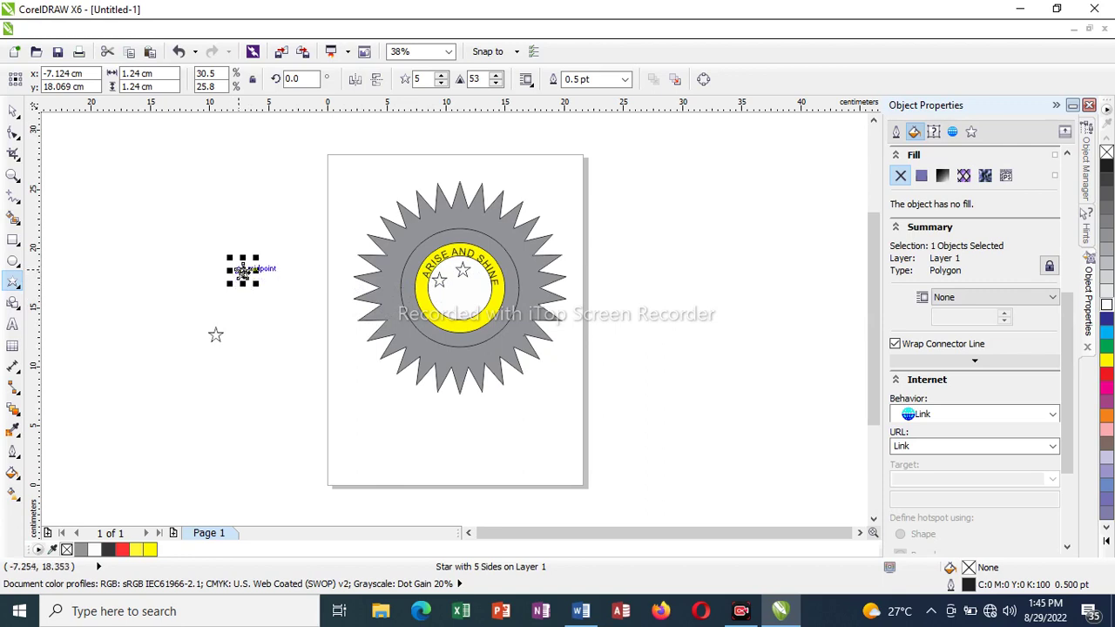
pyautogui.moveTo(245, 271); pyautogui.dragTo(478, 283)
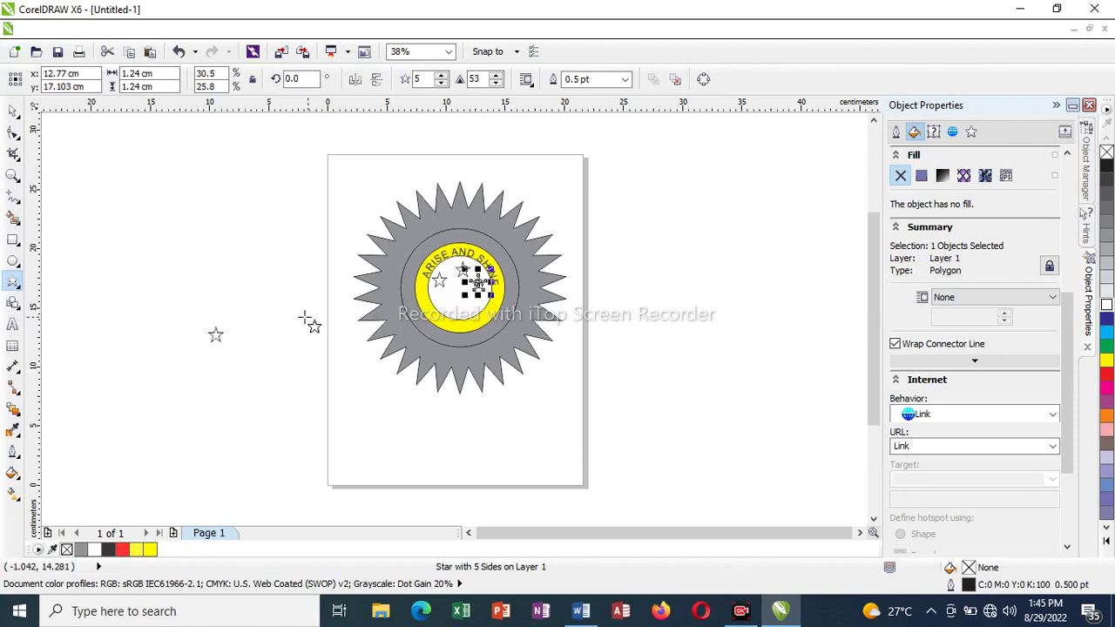
pyautogui.hotkey('ctrl', 'v')
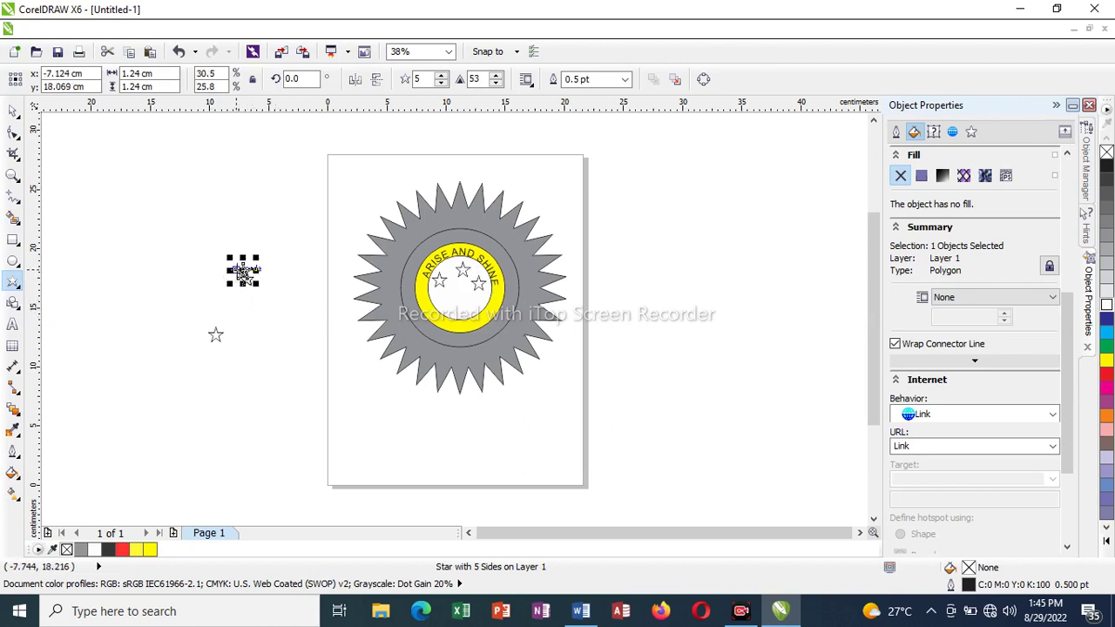
pyautogui.moveTo(243, 270); pyautogui.dragTo(447, 300)
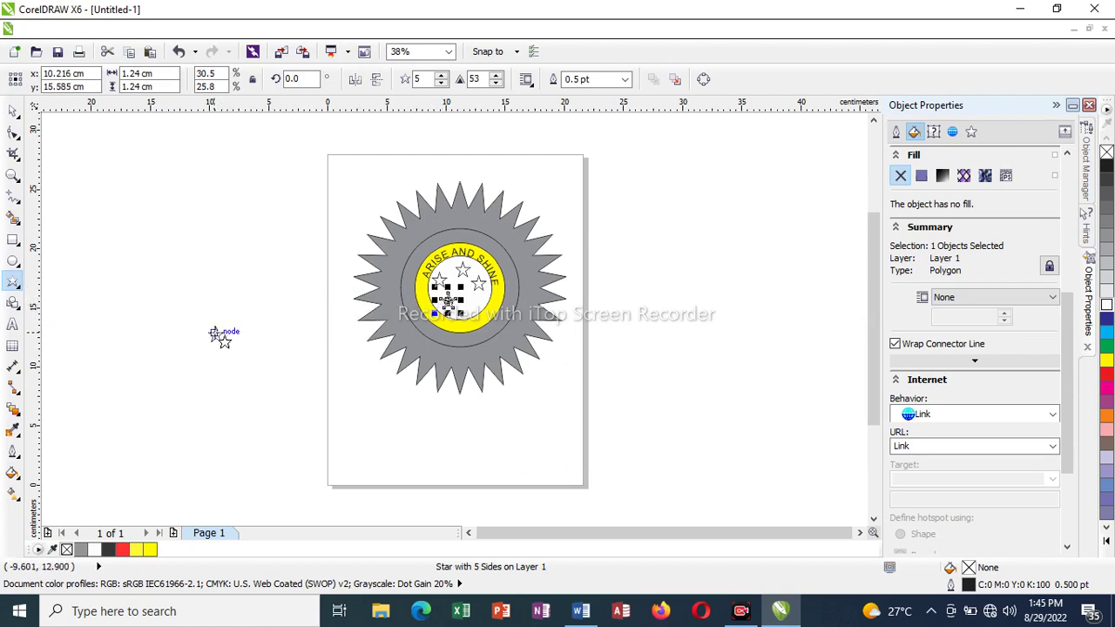
# Move the remaining small star from beside the page into the lower right part of the white circle.
pyautogui.click(216, 335)
pyautogui.moveTo(216, 335); pyautogui.dragTo(471, 300)
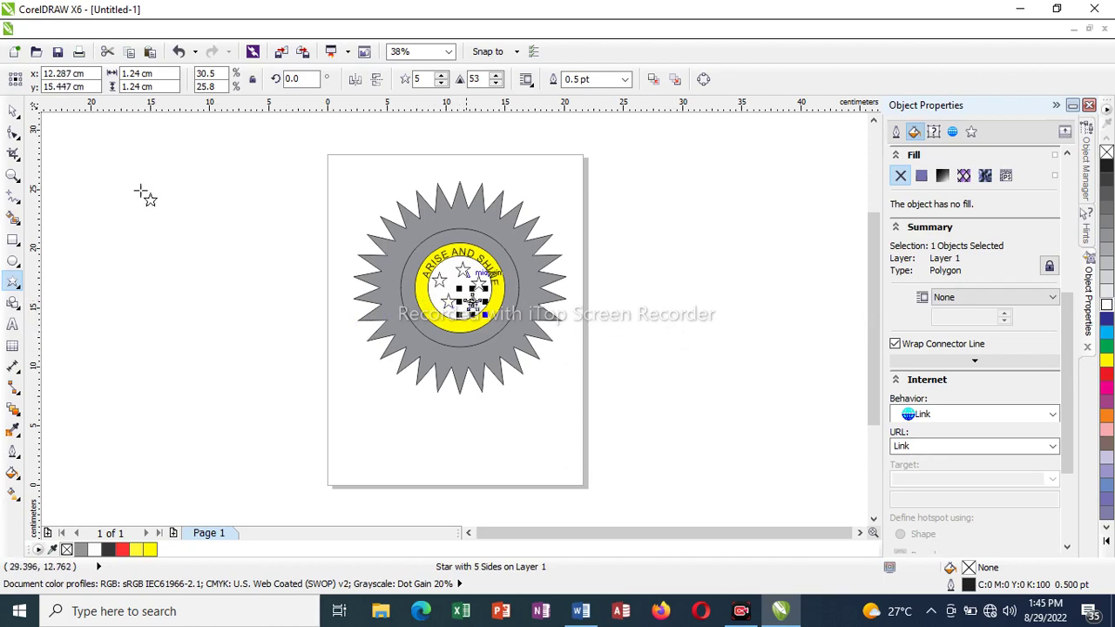
pyautogui.click(13, 114)
pyautogui.click(105, 242)
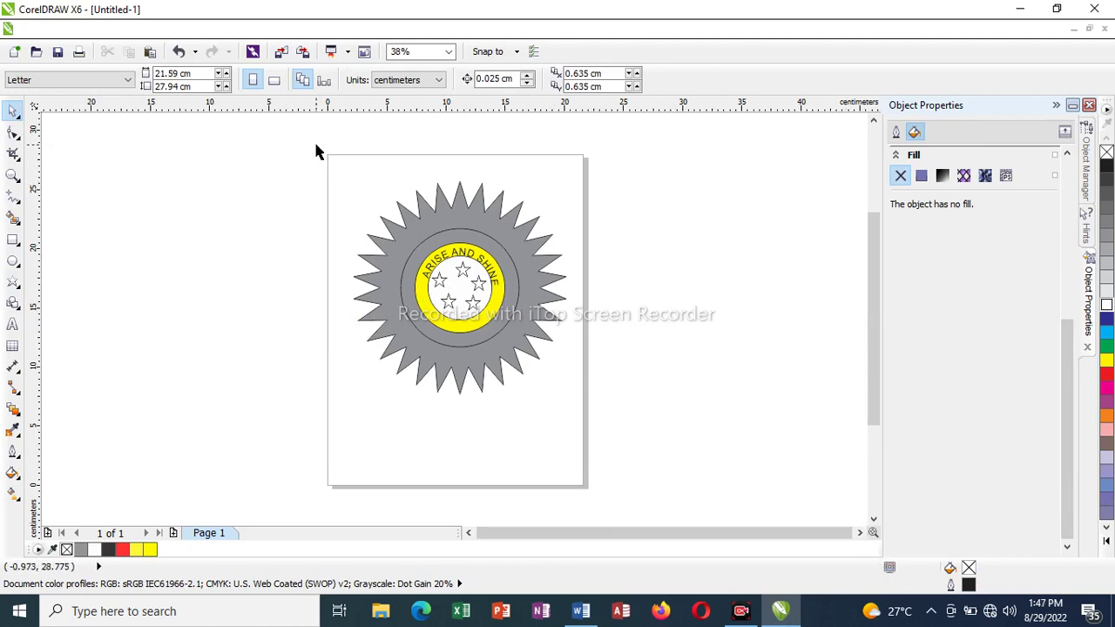
# Group all ten objects of the emblem into one object.
pyautogui.moveTo(514, 251); pyautogui.dragTo(656, 500)
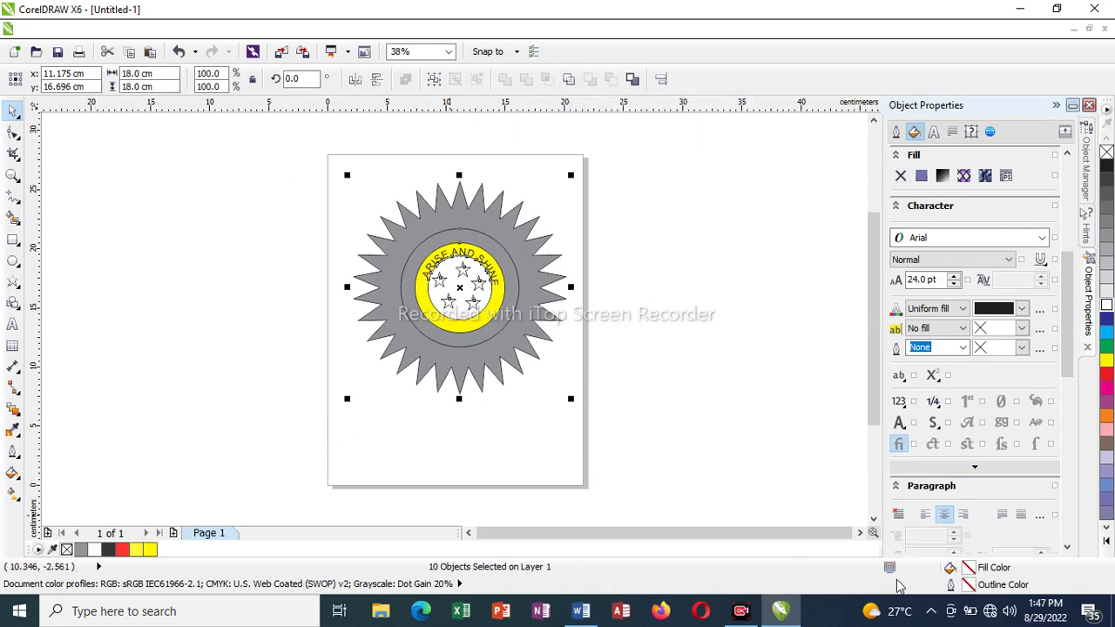
pyautogui.click(197, 32)
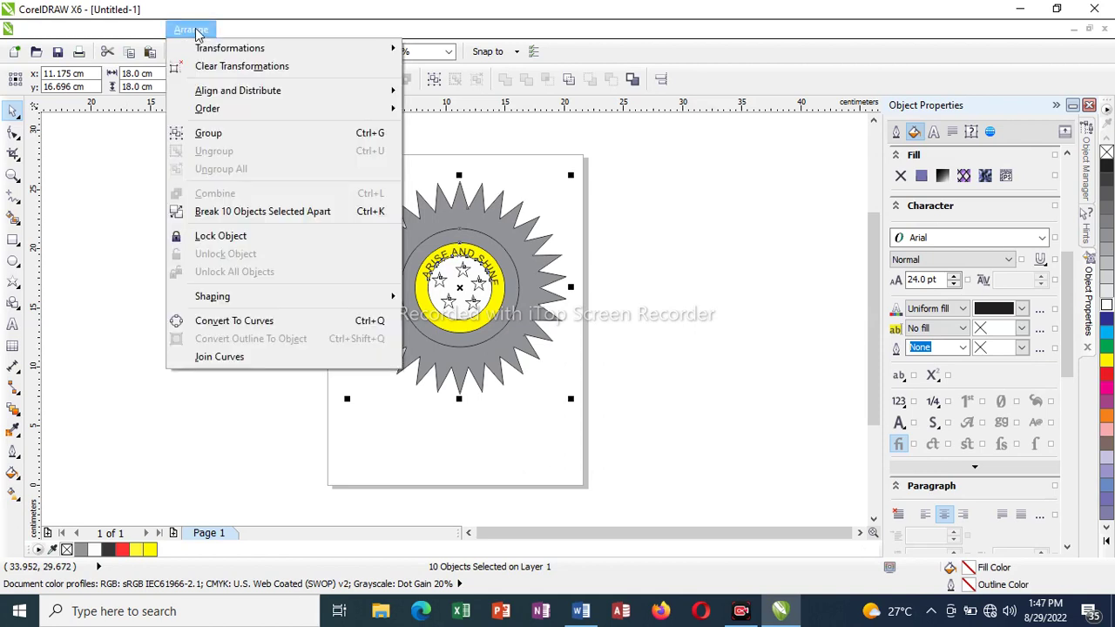
pyautogui.click(243, 137)
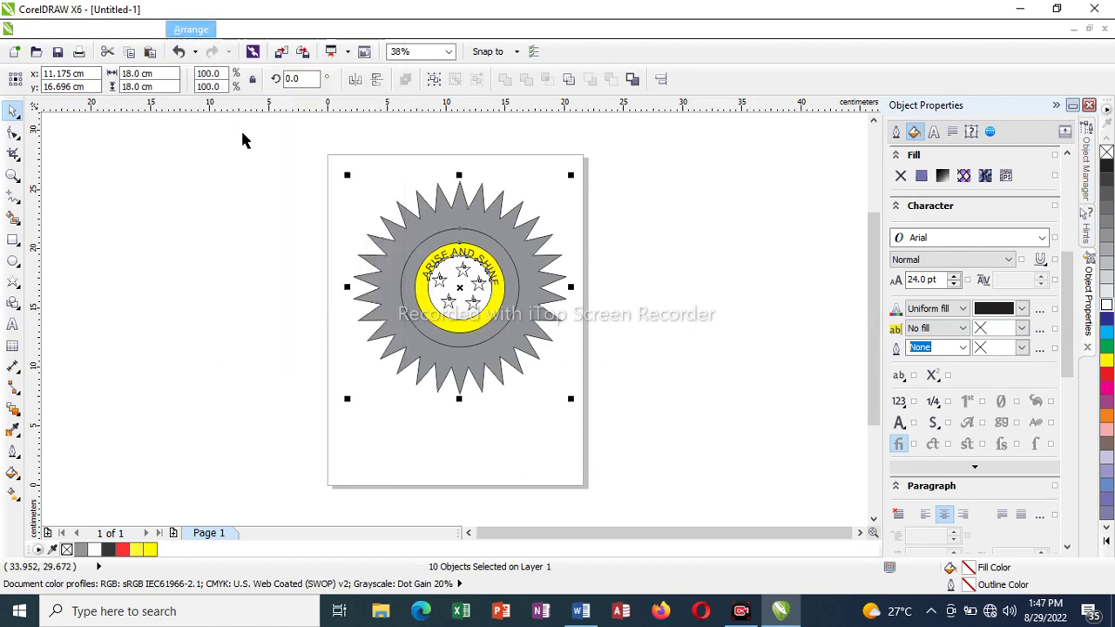
pyautogui.click(657, 294)
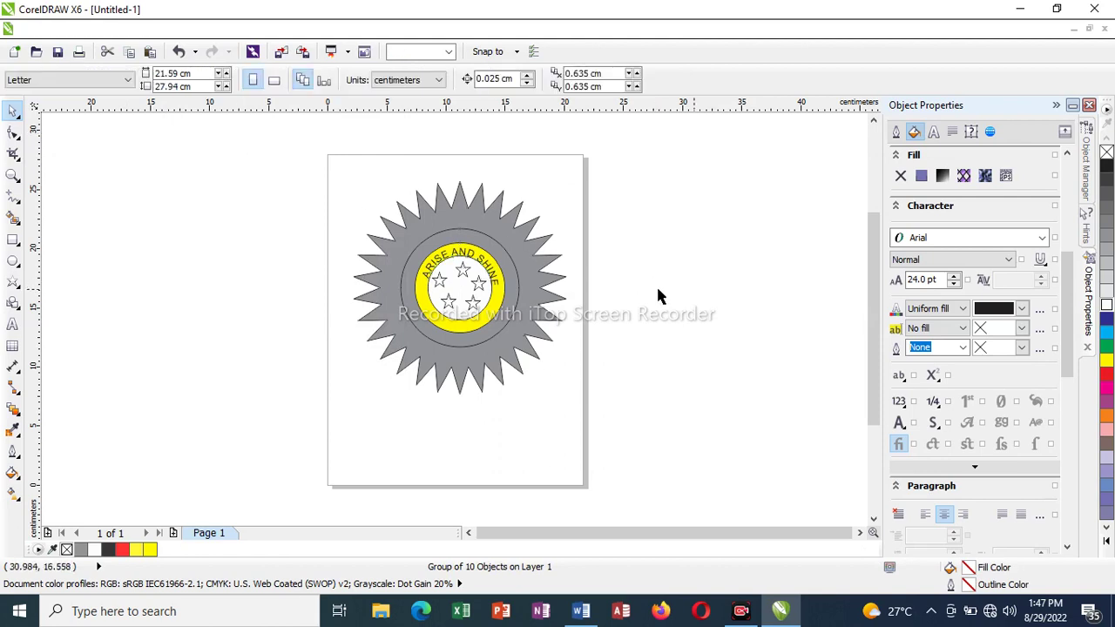
pyautogui.click(473, 323)
pyautogui.click(687, 347)
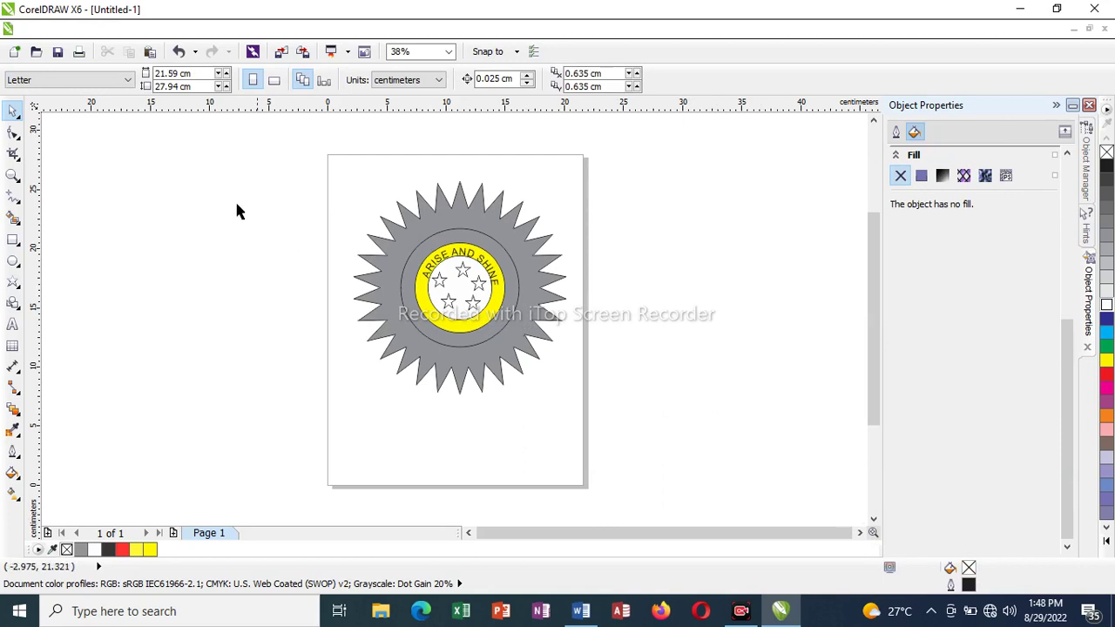
# Add the artistic text "Name: ASSURE Educational Services" below the emblem and shift it slightly to the left.
pyautogui.click(12, 324)
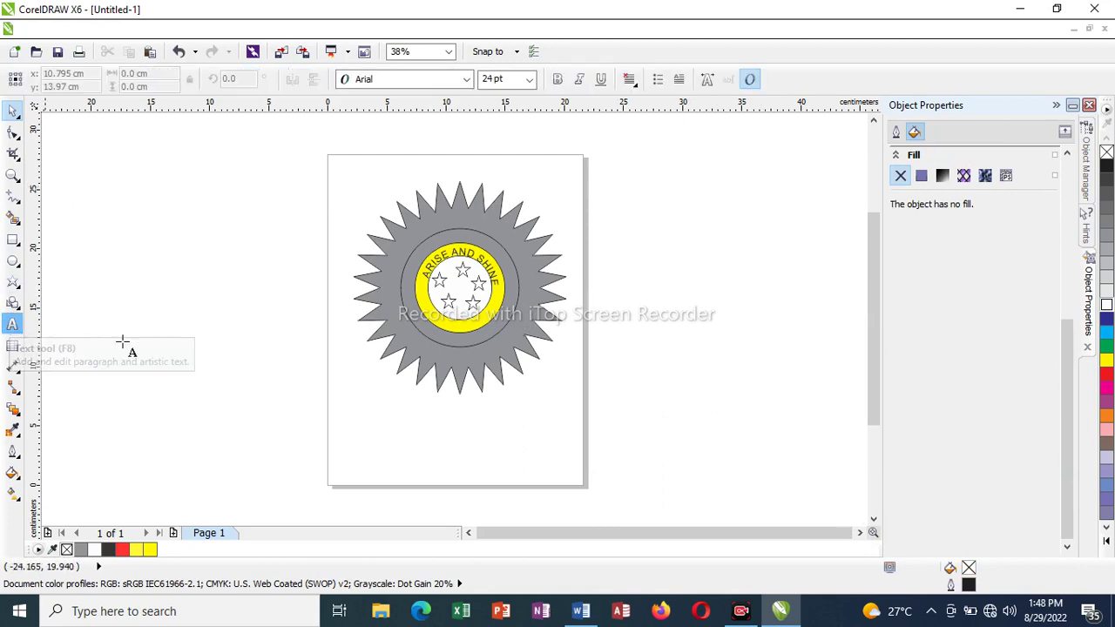
pyautogui.click(374, 422)
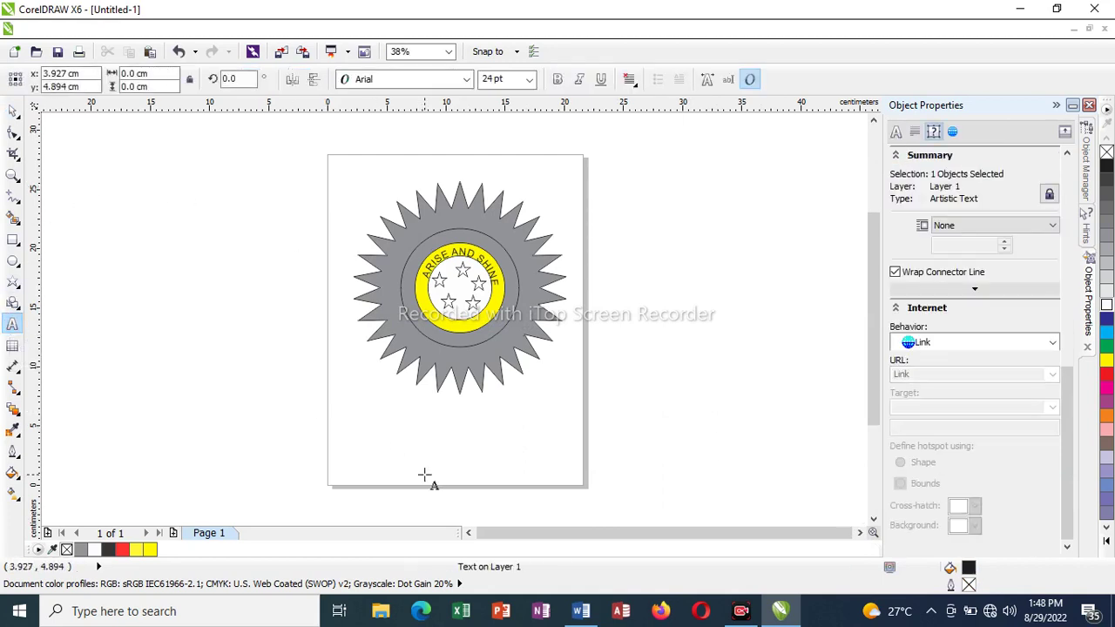
pyautogui.write('Name: ASSURE Educational Servi')
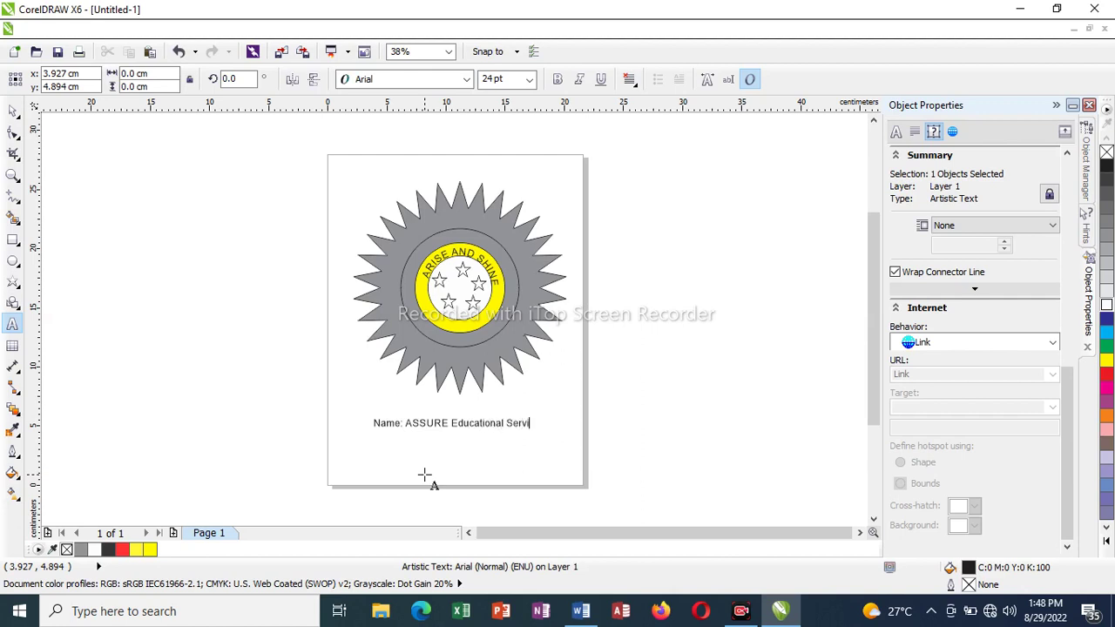
pyautogui.click(459, 424)
pyautogui.moveTo(459, 423)
pyautogui.mouseDown()
pyautogui.moveTo(438, 433)
pyautogui.moveTo(467, 421)
pyautogui.moveTo(447, 422)
pyautogui.mouseUp()
pyautogui.doubleClick(377, 425)
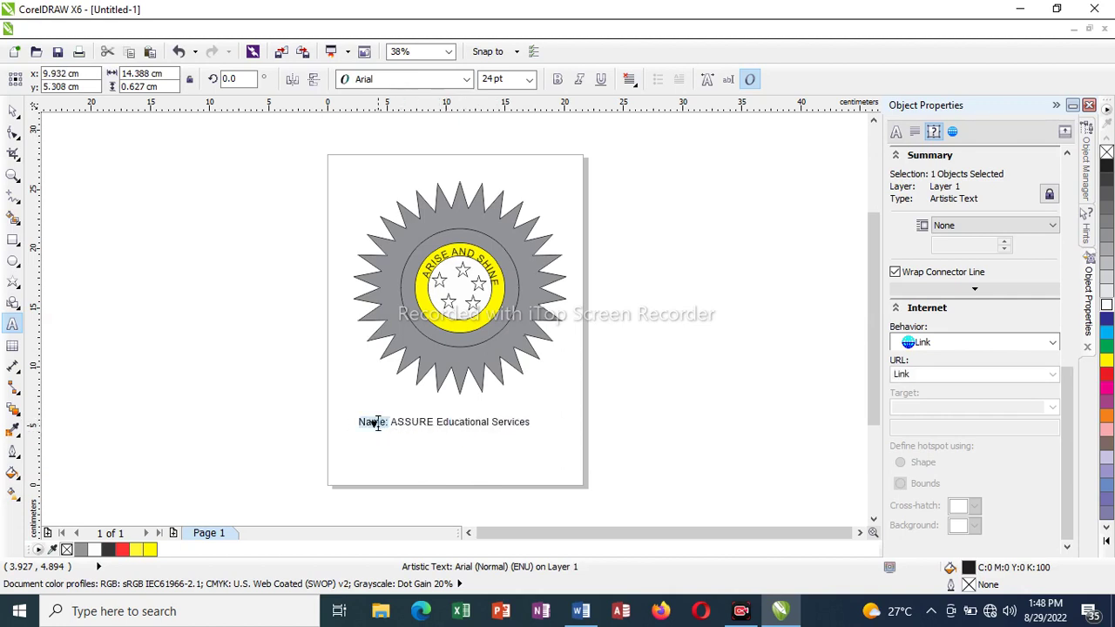
pyautogui.moveTo(362, 423); pyautogui.dragTo(474, 426)
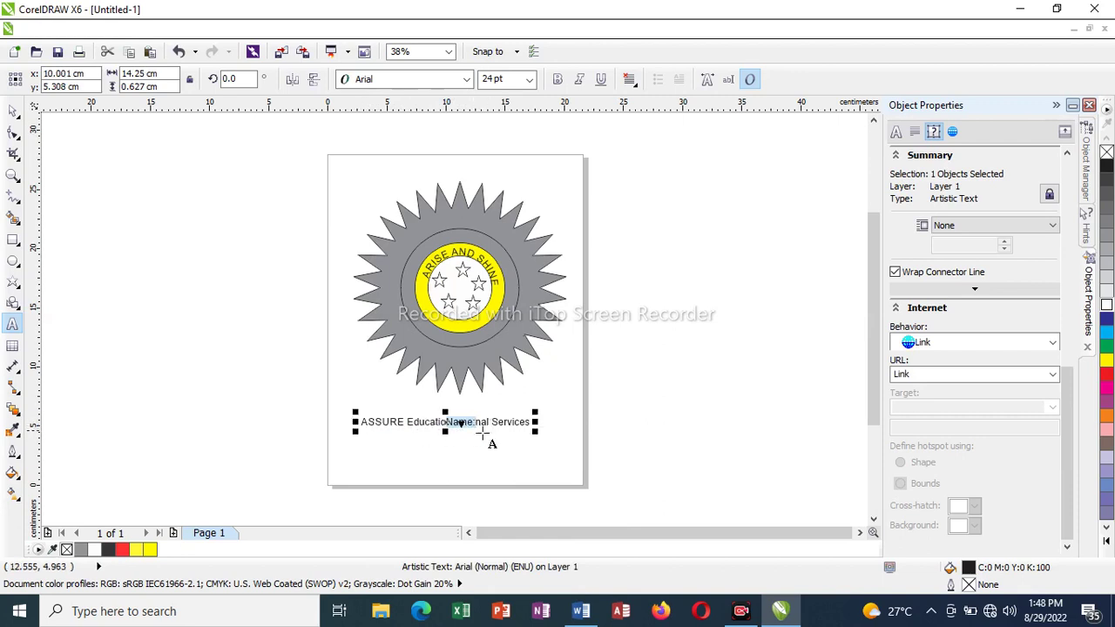
pyautogui.hotkey('ctrl', 'z')
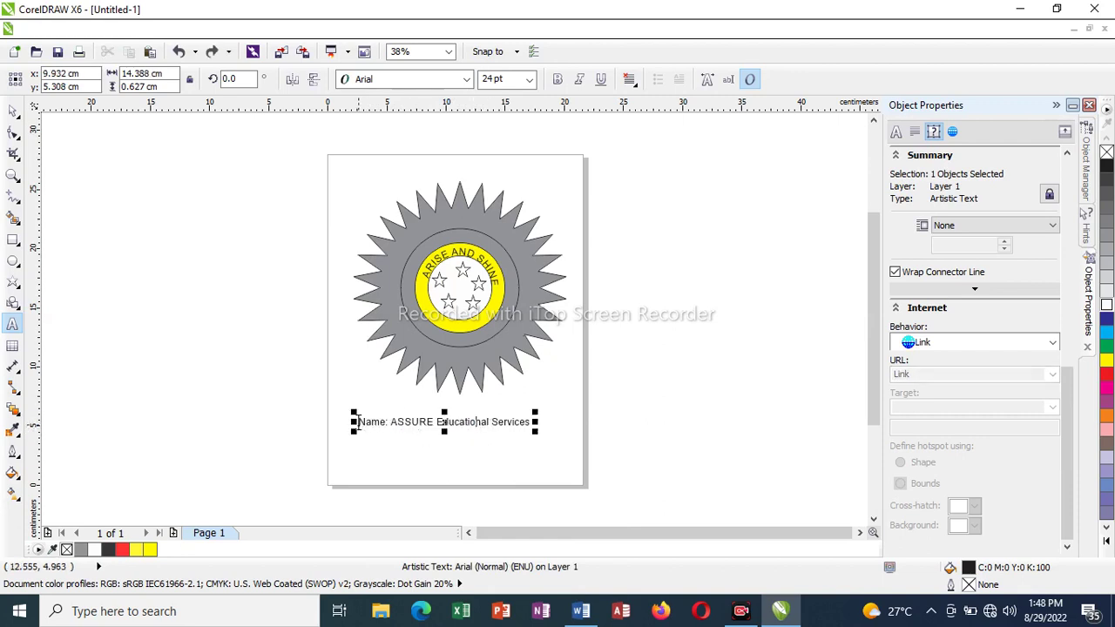
# Format the whole name line in Bernard MT Condensed at 48 pt and move it slightly left and down beneath the emblem.
pyautogui.moveTo(360, 425); pyautogui.dragTo(531, 427)
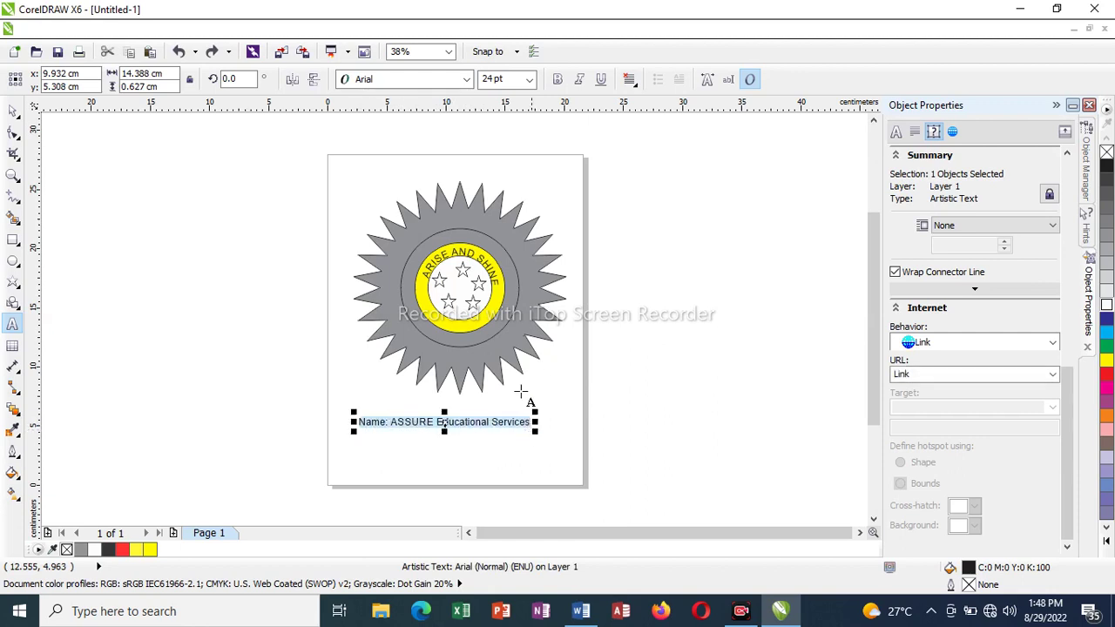
pyautogui.click(466, 79)
pyautogui.click(422, 131)
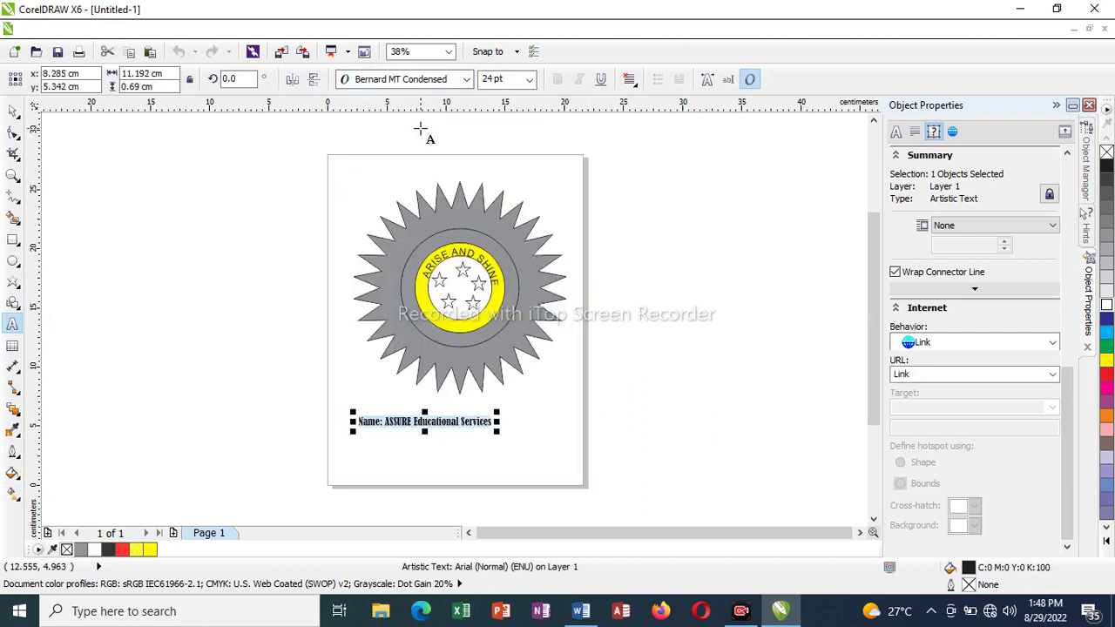
pyautogui.click(528, 79)
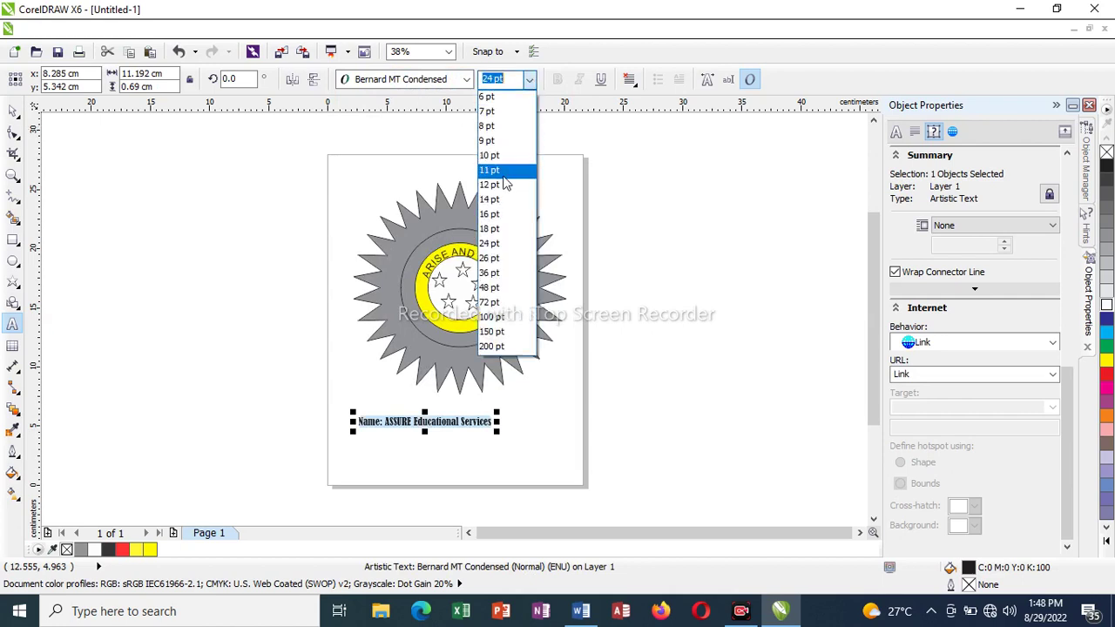
pyautogui.click(491, 288)
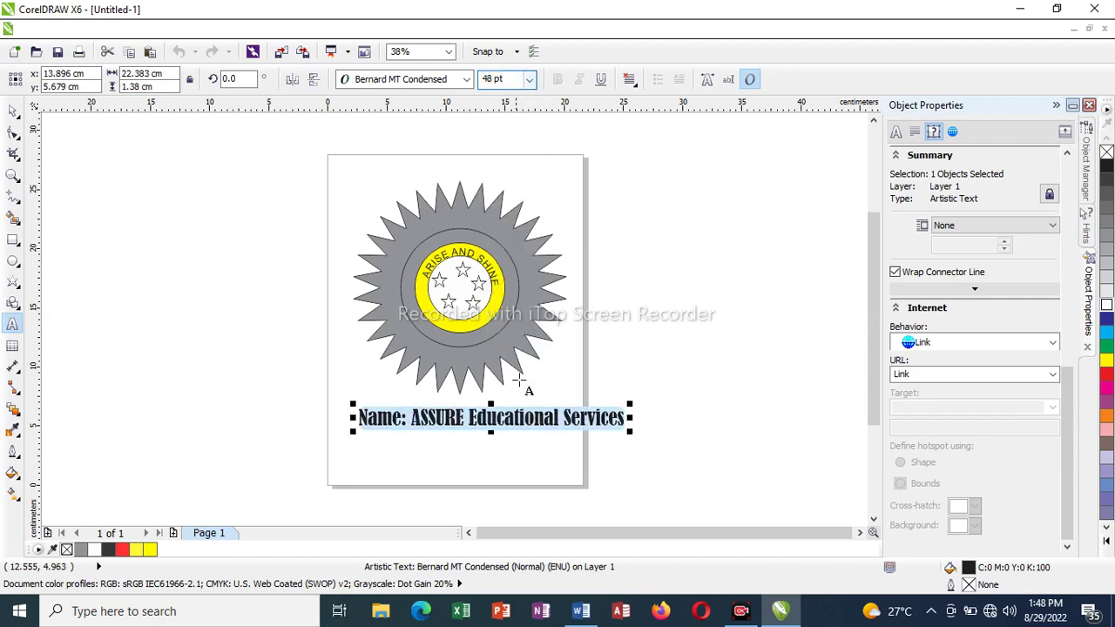
pyautogui.moveTo(491, 417)
pyautogui.mouseDown()
pyautogui.moveTo(461, 423)
pyautogui.moveTo(473, 425)
pyautogui.mouseUp()
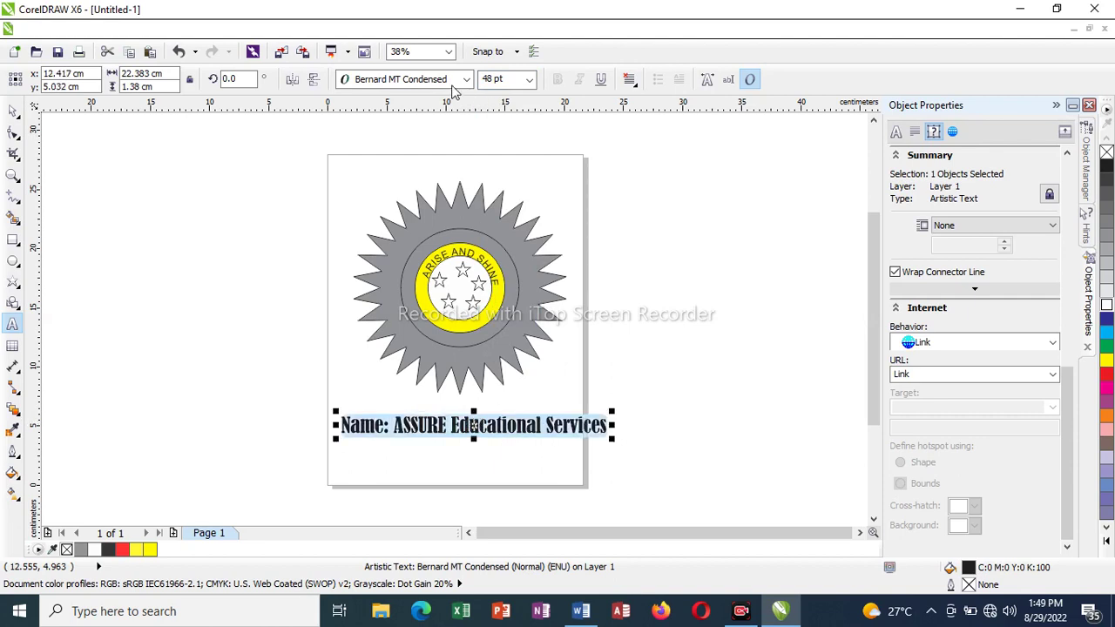
# Set the name line's font size to 40 pt and deselect the text.
pyautogui.doubleClick(509, 78)
pyautogui.doubleClick(484, 79)
pyautogui.write('40')
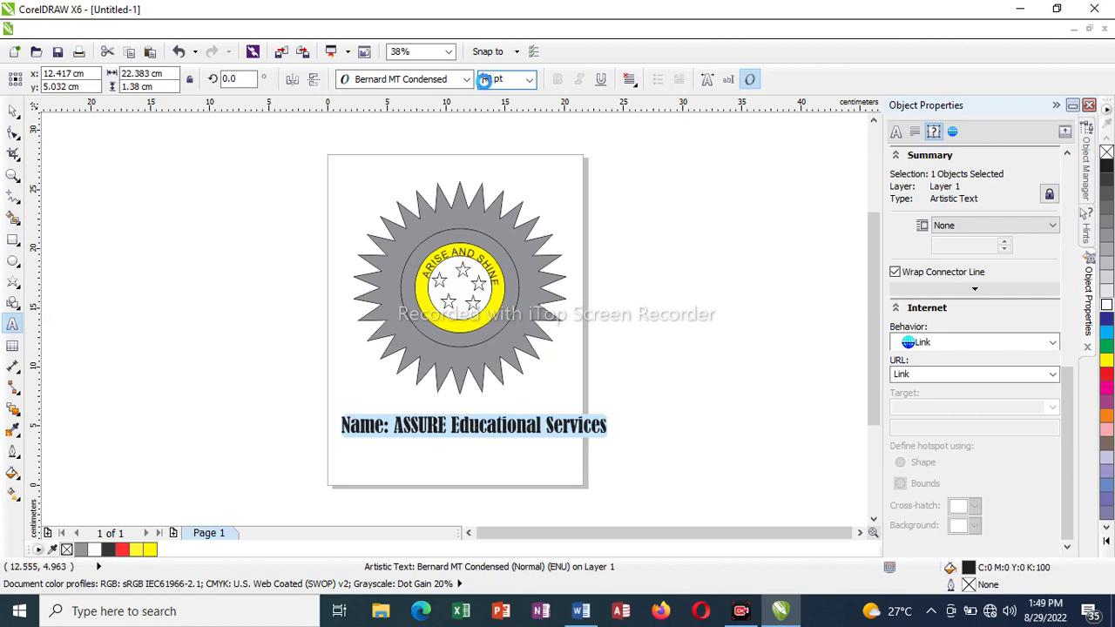
pyautogui.press('Return')
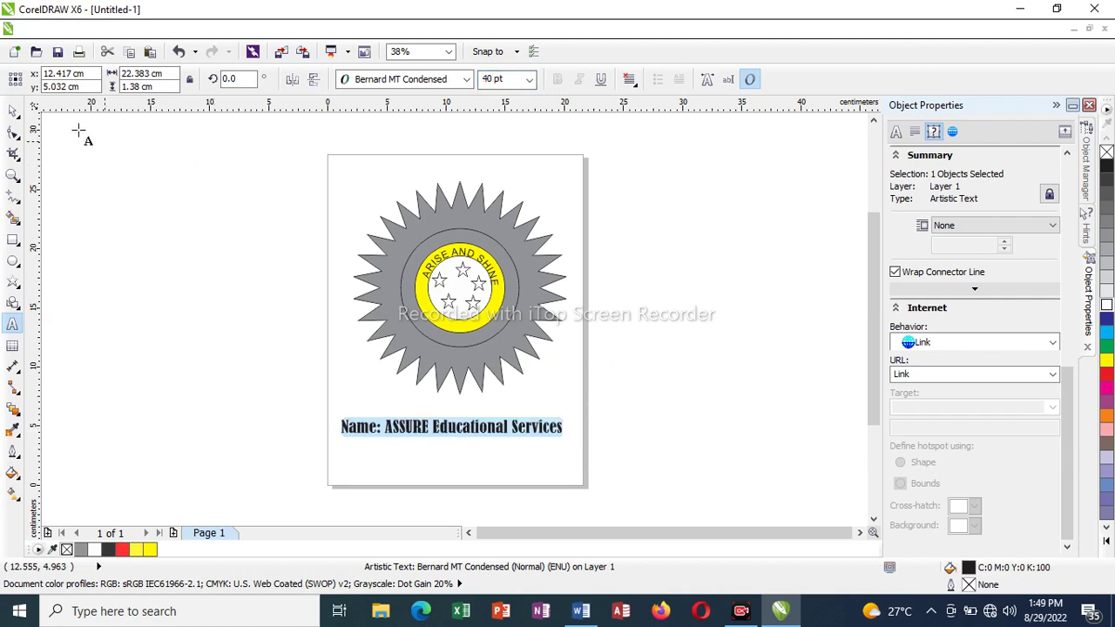
pyautogui.click(12, 113)
pyautogui.click(665, 365)
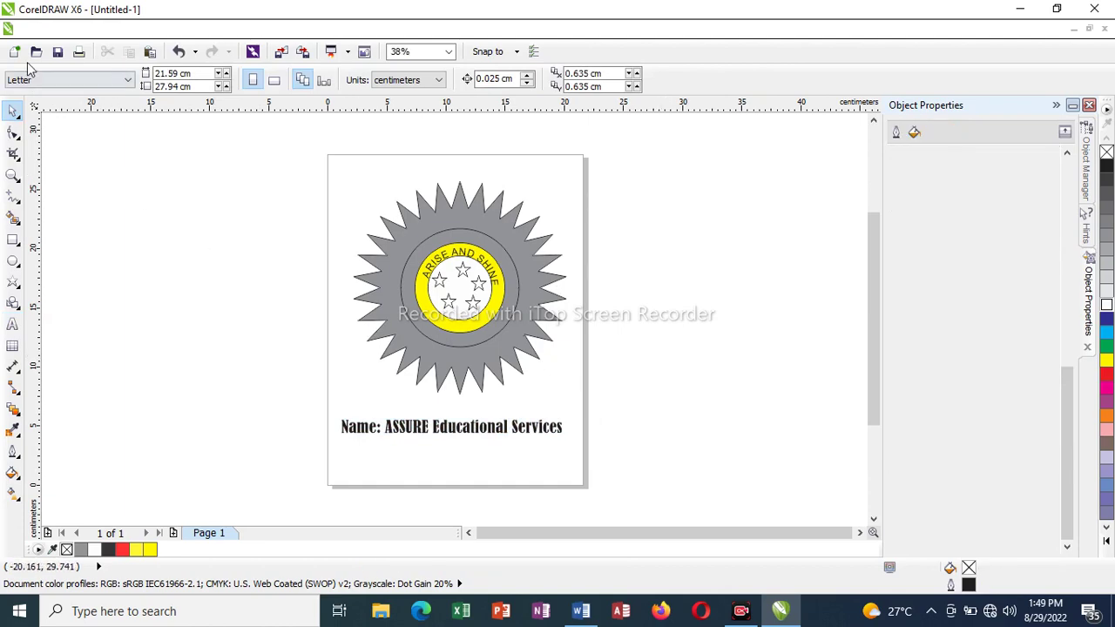
# Save the drawing to the Desktop as a CDR file named "CorelDraw Practice Tests - ASSURE".
pyautogui.click(57, 54)
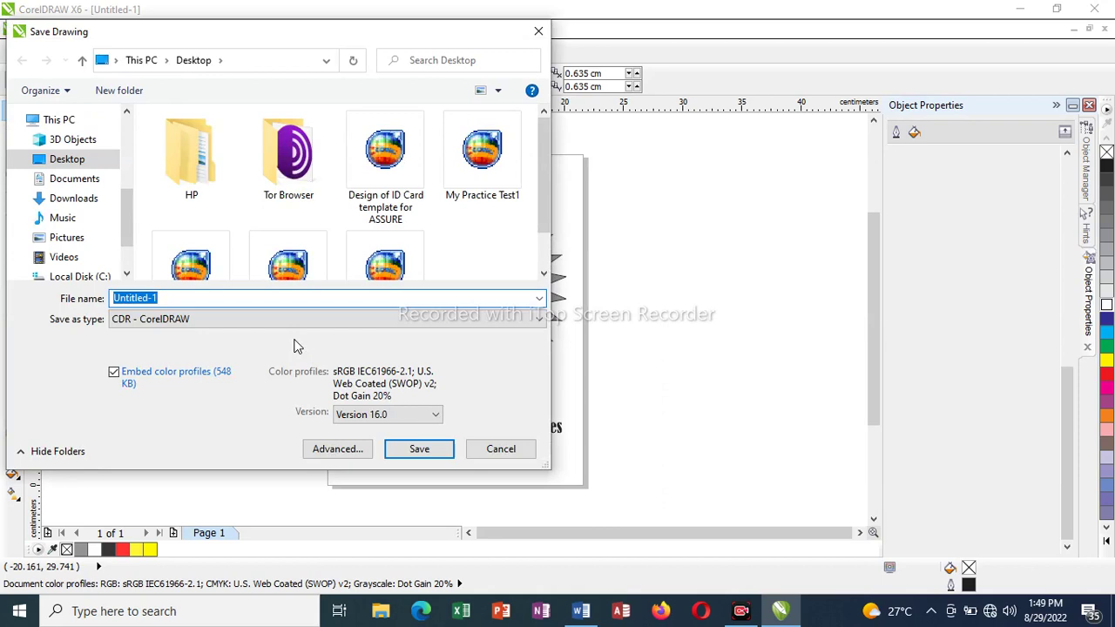
pyautogui.write('Corel')
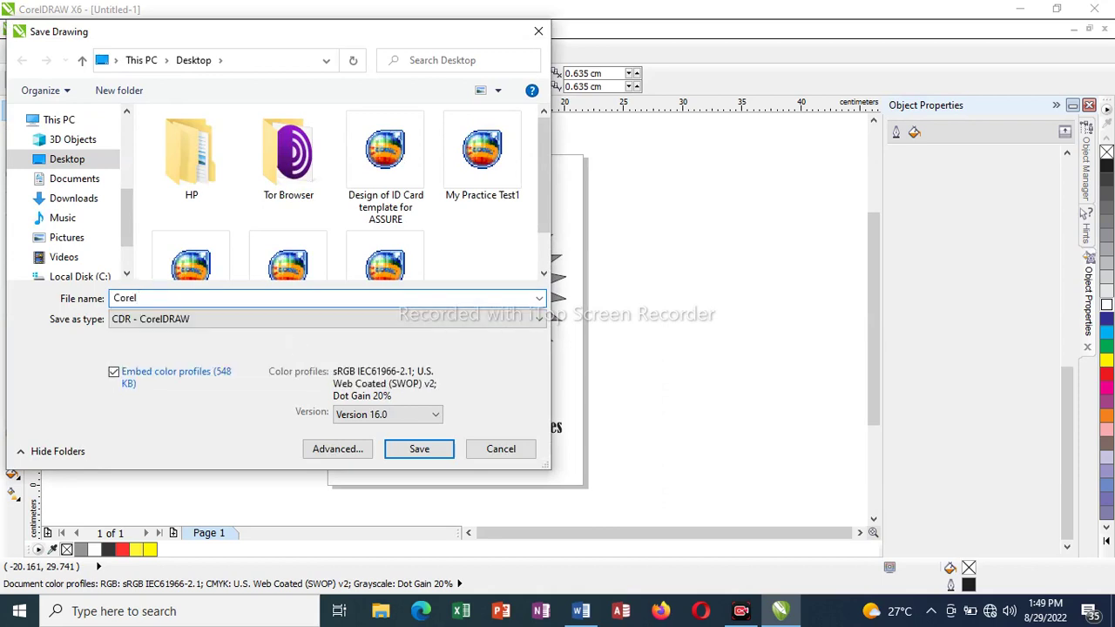
pyautogui.write('Draw Practice Tests - ASSURE')
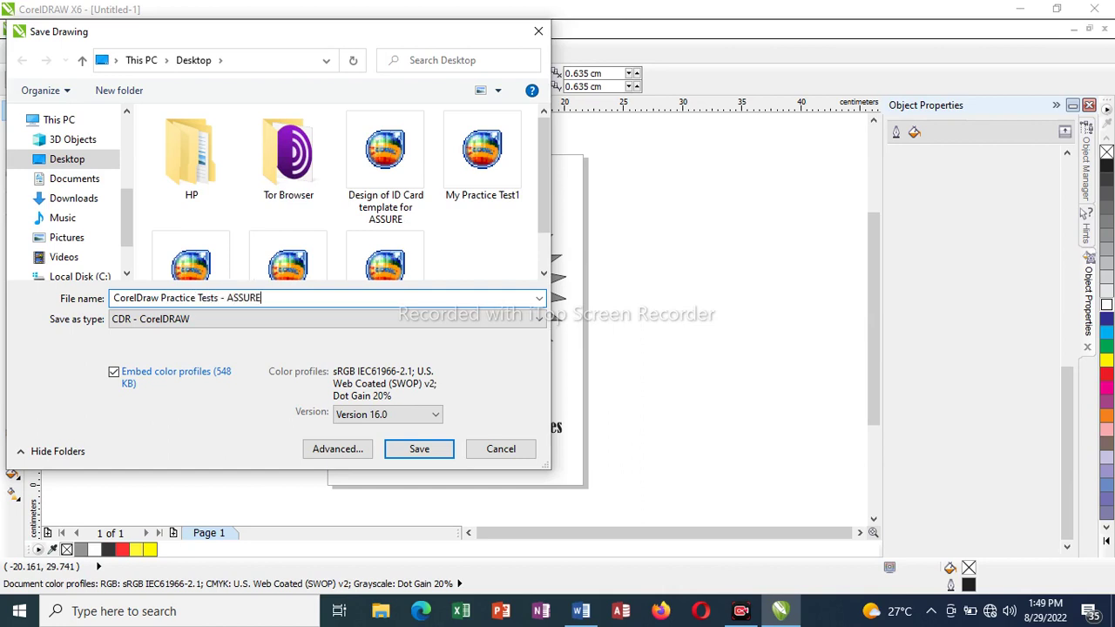
pyautogui.press('Return')
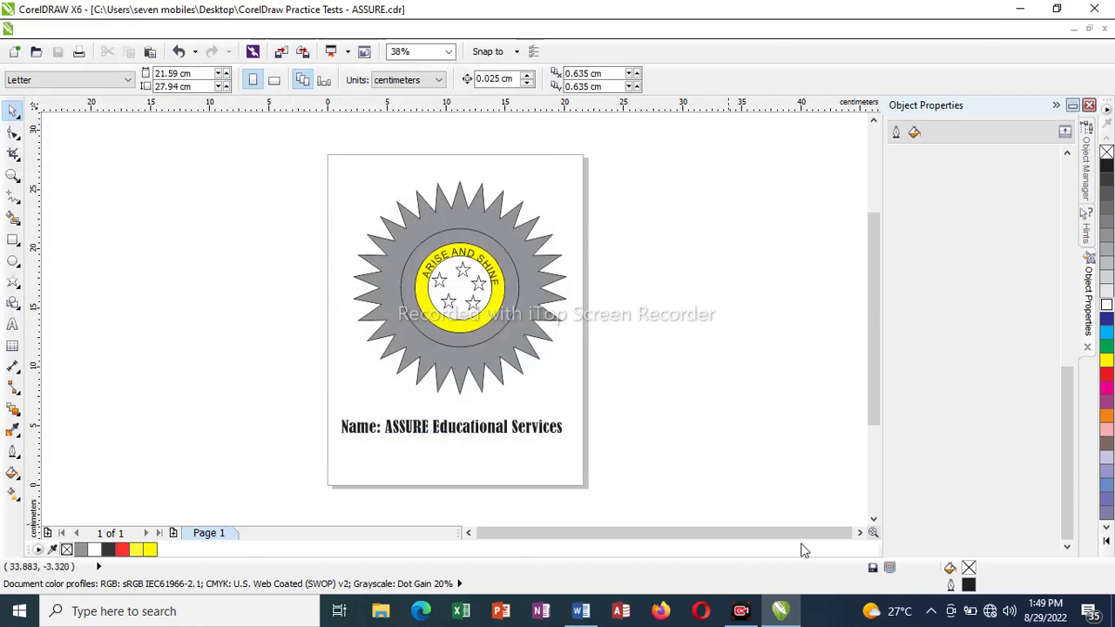